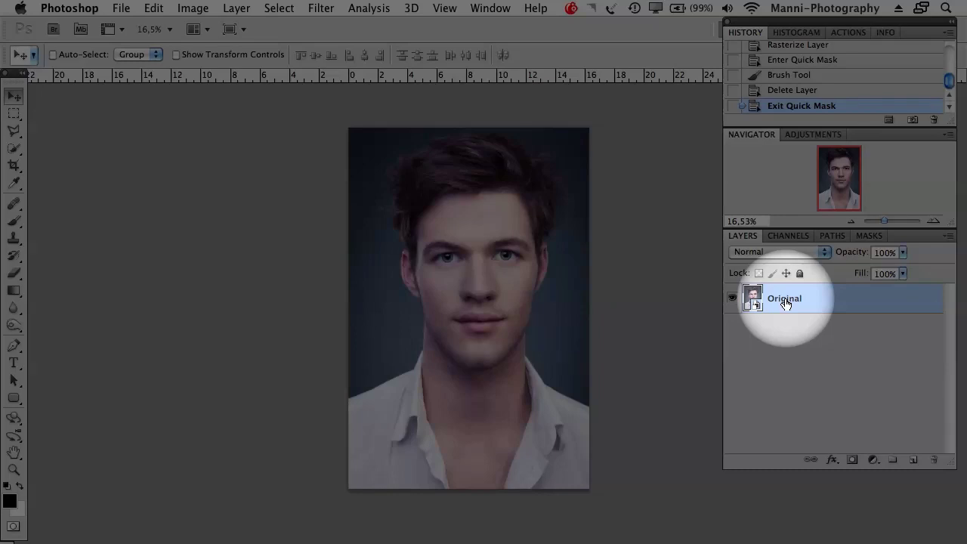
Step: Duplicate the Original layer, rename the copy Shirt and rasterize it
key("super+j")
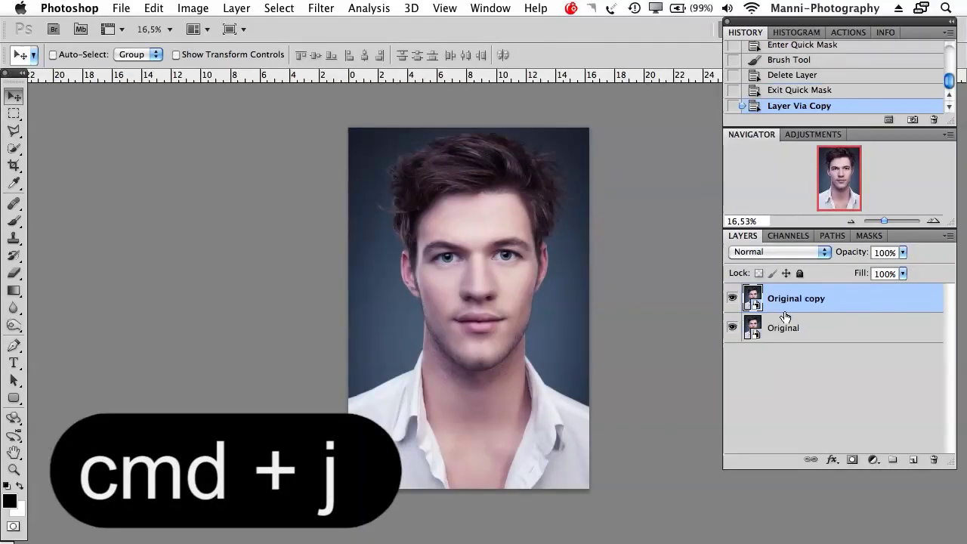
double_click(791, 299)
key("BackSpace")
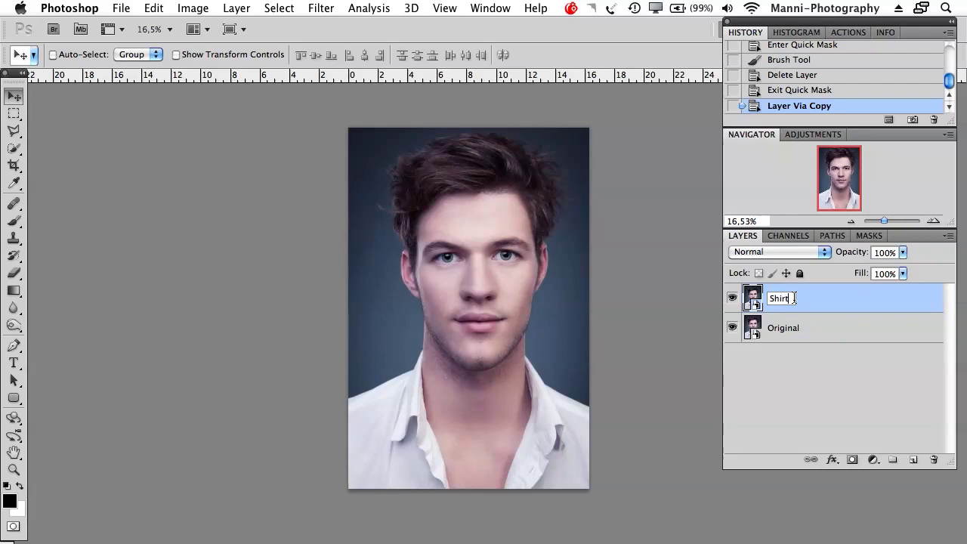
key("Return")
right_click(815, 298)
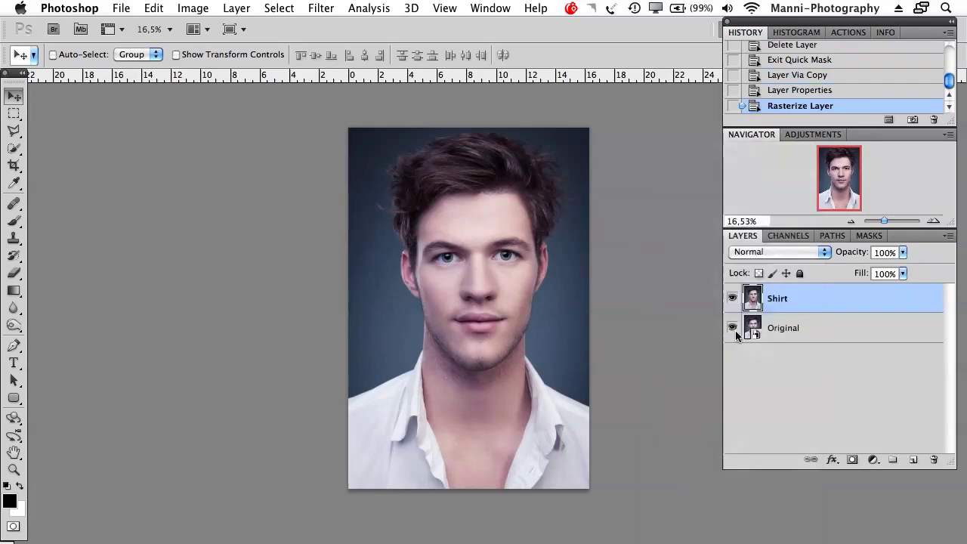
Step: Enter Quick Mask mode on the Shirt layer and activate the Brush tool
left_click_drag(396, 330, 387, 323)
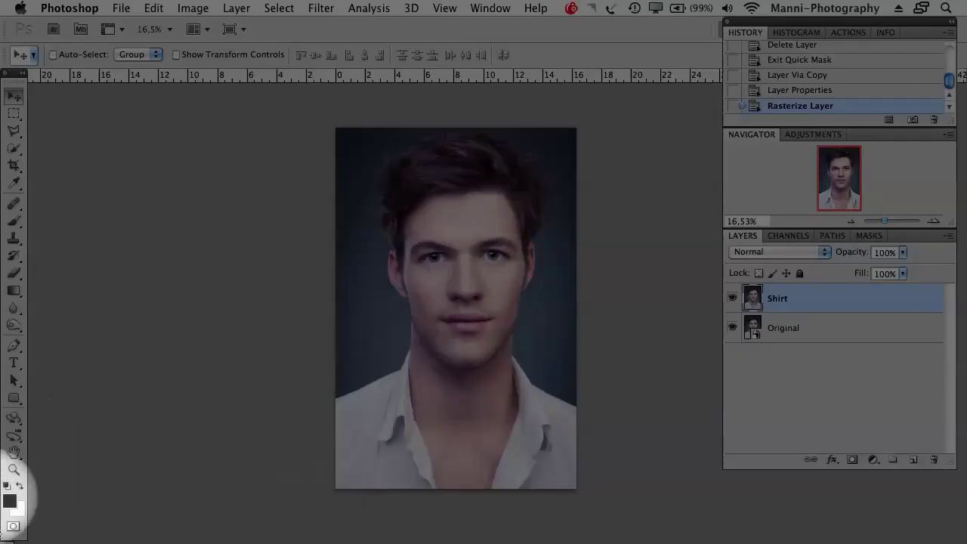
left_click(14, 527)
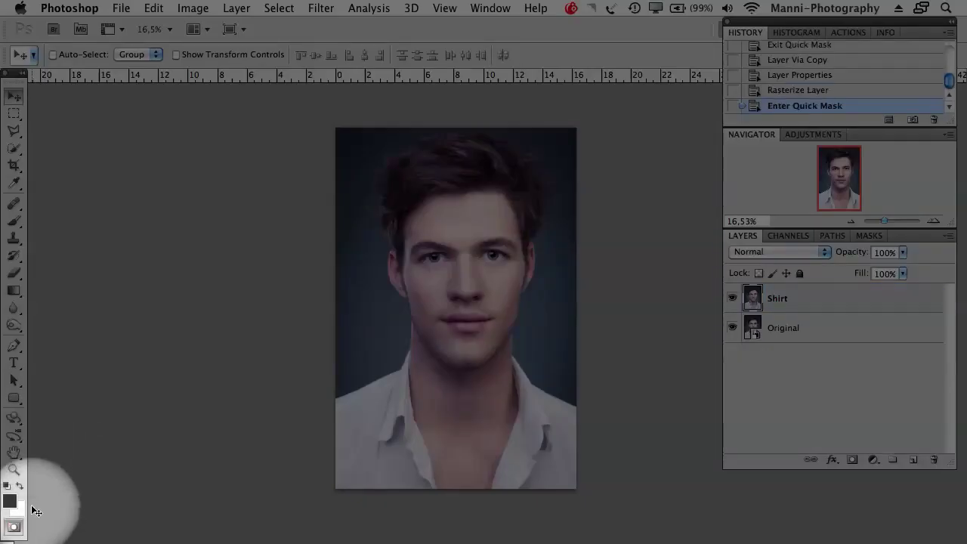
left_click(14, 221)
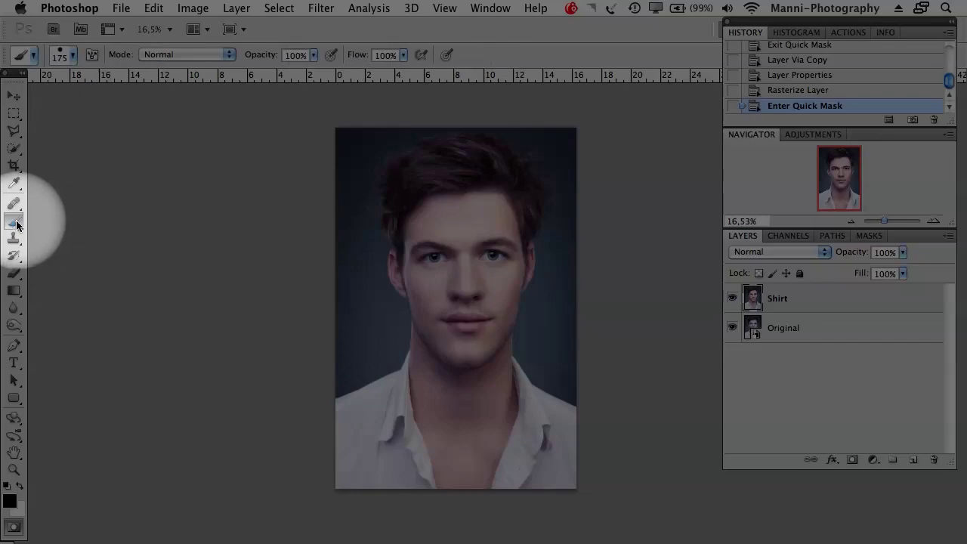
Step: Set the brush to 125 px with 100% hardness and use black as the foreground color
left_click(70, 55)
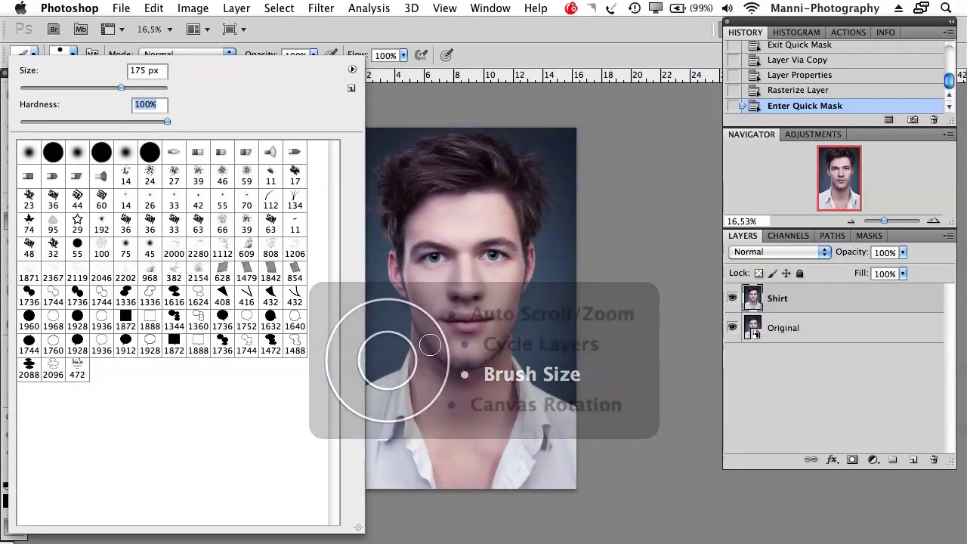
left_click(520, 266)
key("bracketleft")
key("bracketleft")
key("bracketleft")
key("bracketleft")
key("bracketleft")
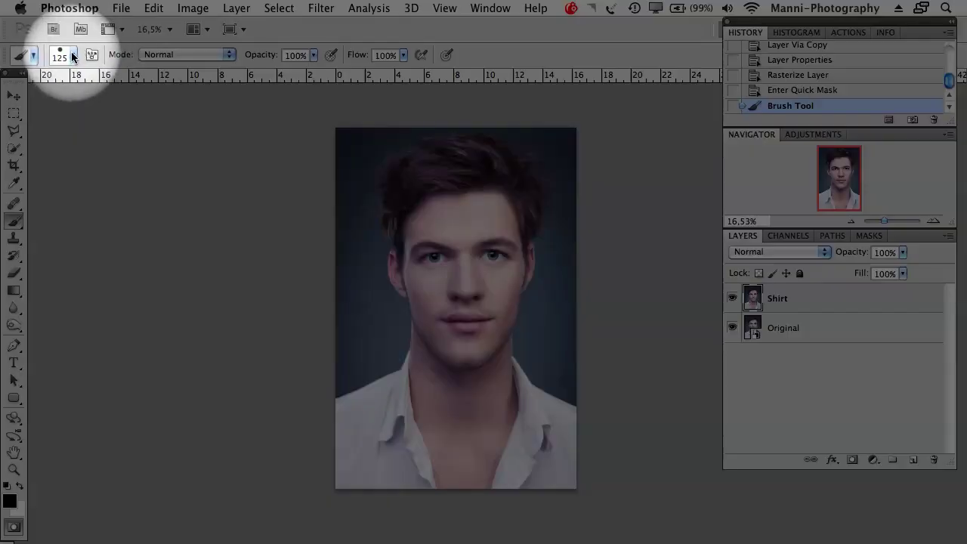
left_click(73, 57)
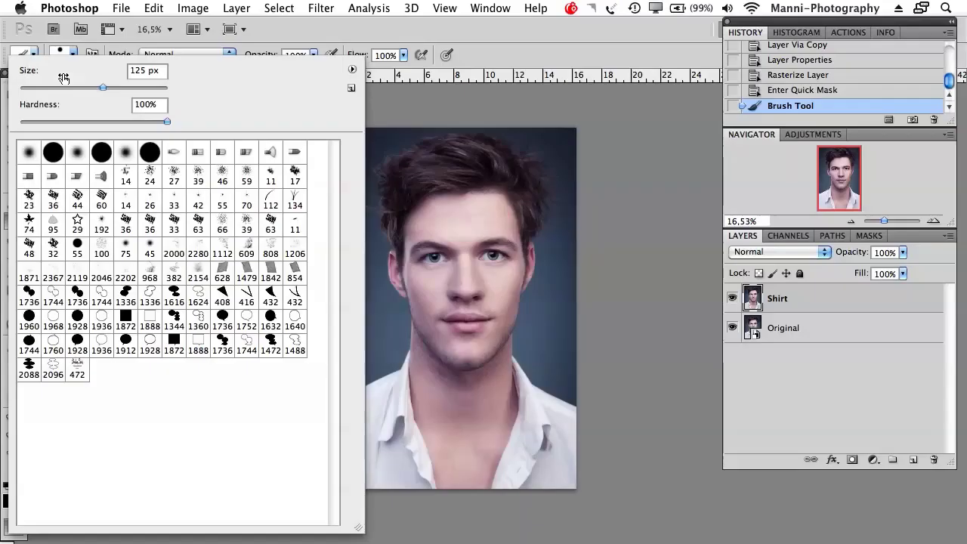
left_click(608, 179)
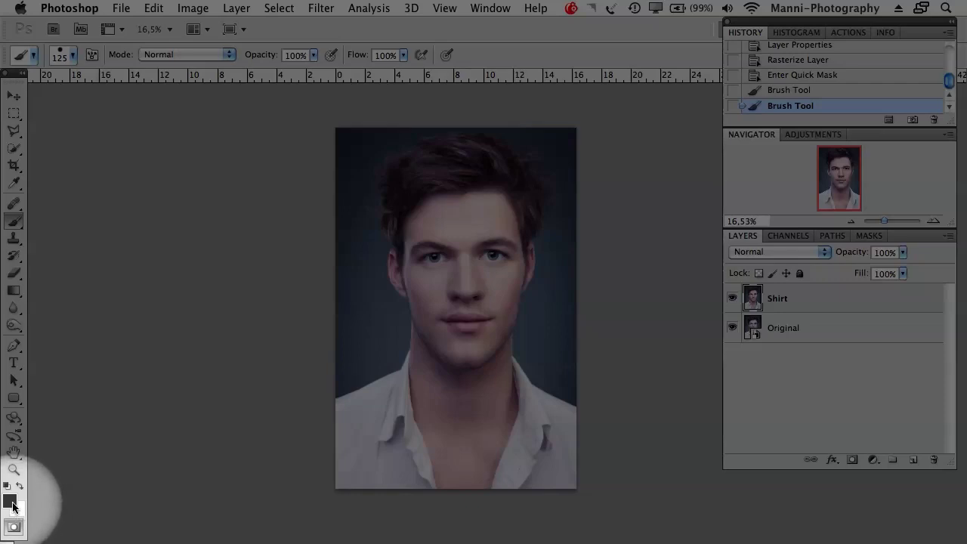
left_click(10, 501)
left_click(633, 133)
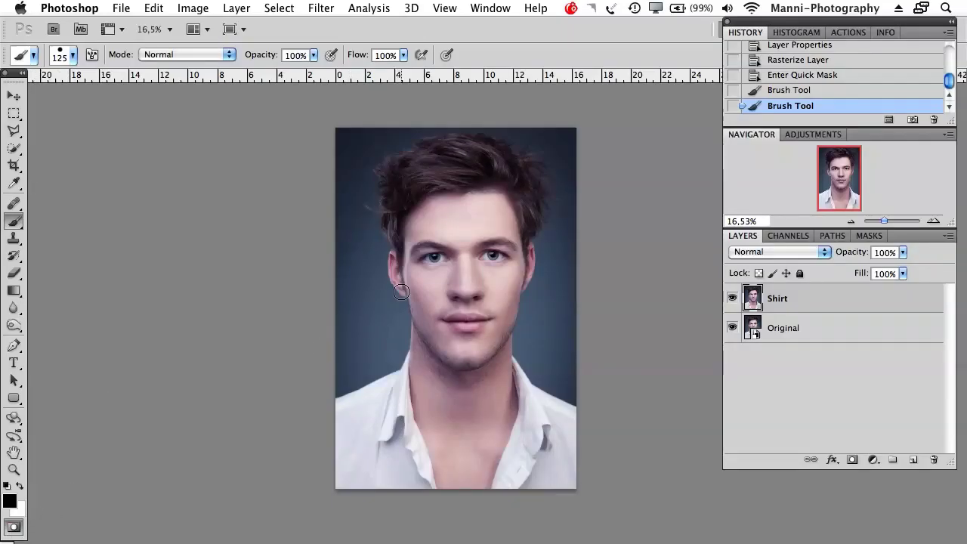
Step: Paint the quick mask over the main area of the shirt's left half with an enlarged brush
left_click_drag(431, 287, 367, 301)
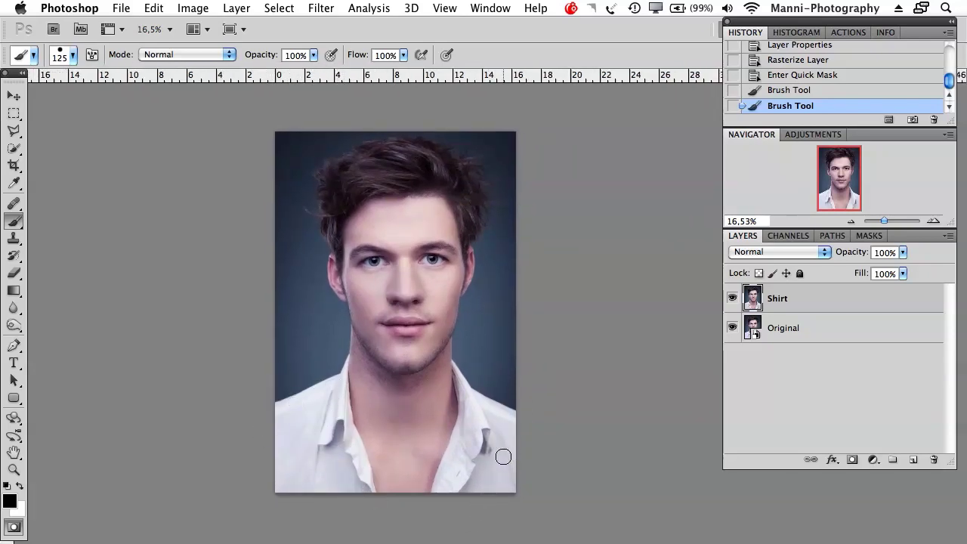
key("bracketright")
key("bracketright")
key("bracketright")
key("bracketright")
key("bracketright")
mouse_move(251, 494)
left_mouse_down()
mouse_move(300, 441)
mouse_move(313, 480)
mouse_move(330, 458)
mouse_move(345, 492)
mouse_move(334, 443)
mouse_move(350, 486)
mouse_move(330, 404)
mouse_move(271, 419)
mouse_move(303, 411)
left_mouse_up()
Step: Mask the left collar and the left edge of the shirt opening with a 90 px black brush
key("bracketleft")
key("bracketleft")
key("bracketleft")
key("bracketleft")
key("bracketleft")
key("bracketleft")
key("bracketleft")
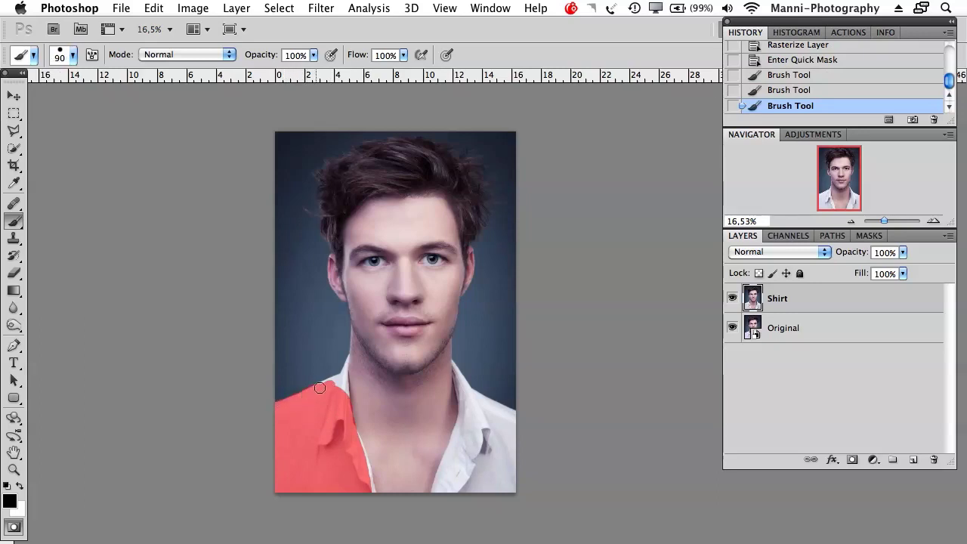
left_click_drag(346, 369, 344, 373)
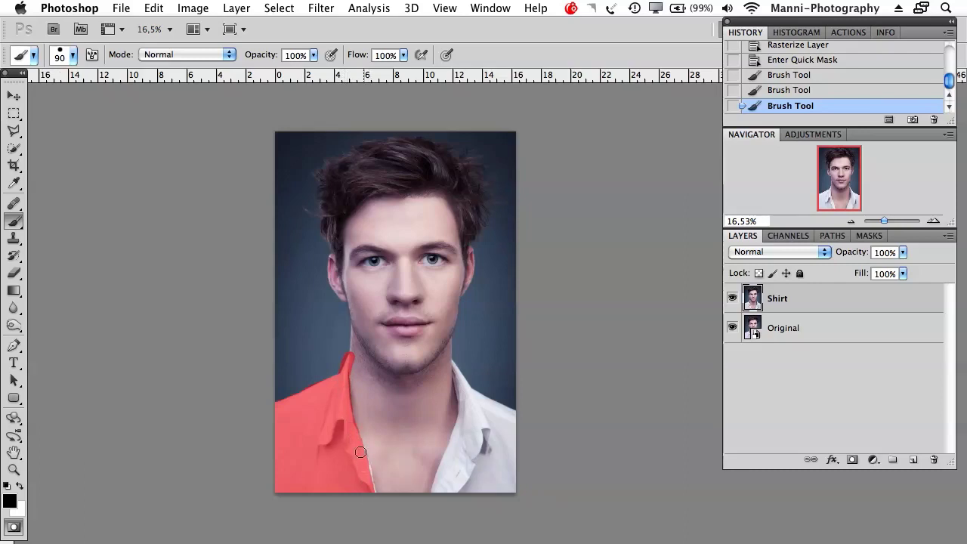
left_click_drag(365, 465, 367, 463)
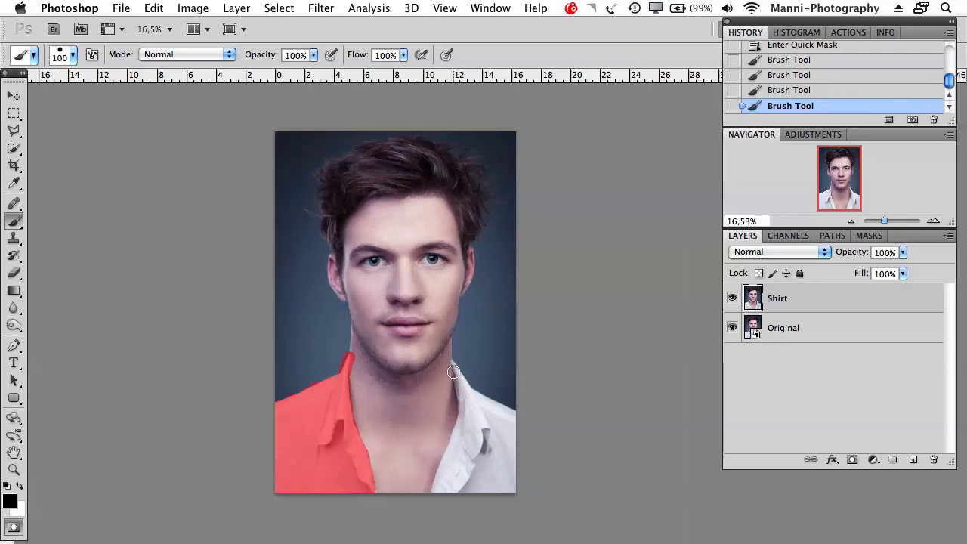
Step: Paint the quick mask over the shirt's right half, using a 100 px brush for the collar and 250 px for the remaining area
mouse_move(455, 368)
left_mouse_down()
mouse_move(460, 431)
mouse_move(442, 488)
mouse_move(461, 450)
mouse_move(467, 397)
mouse_move(524, 415)
mouse_move(483, 442)
mouse_move(478, 482)
mouse_move(498, 428)
left_mouse_up()
key("bracketright")
key("bracketright")
key("bracketright")
key("bracketright")
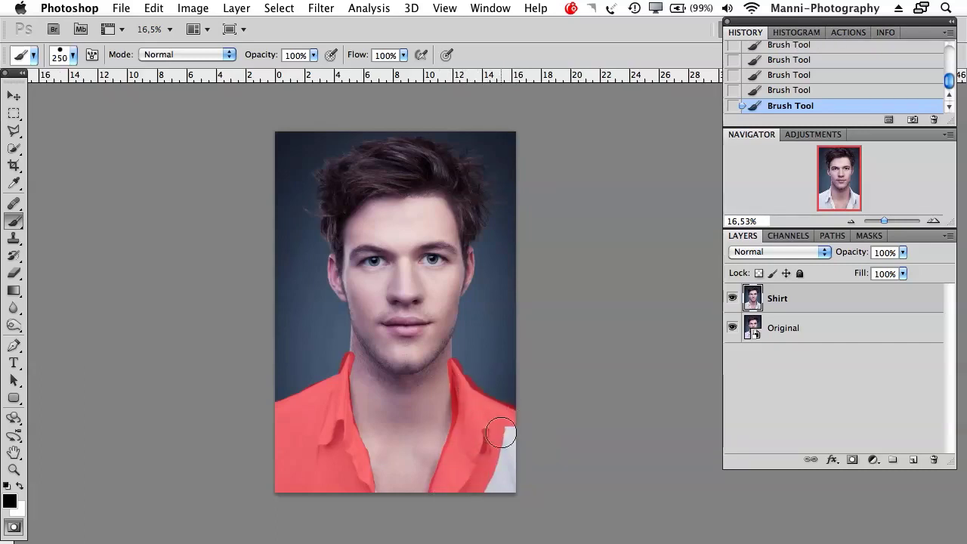
left_click_drag(498, 504, 492, 501)
Step: Erase the mask spill on the neck beside the left collar with a 70 px white brush
left_click_drag(885, 220, 888, 220)
scroll(428, 252, "down", 5)
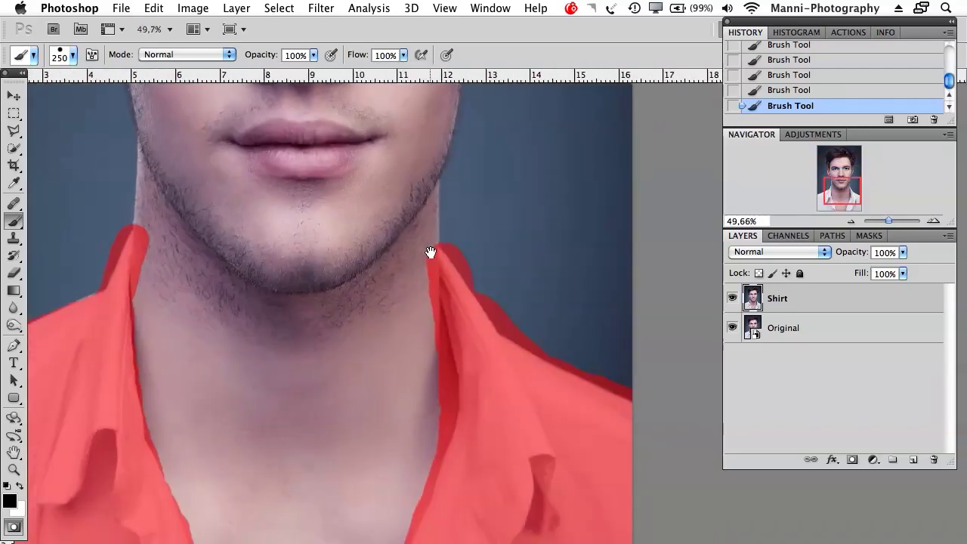
scroll(430, 252, "left", 3)
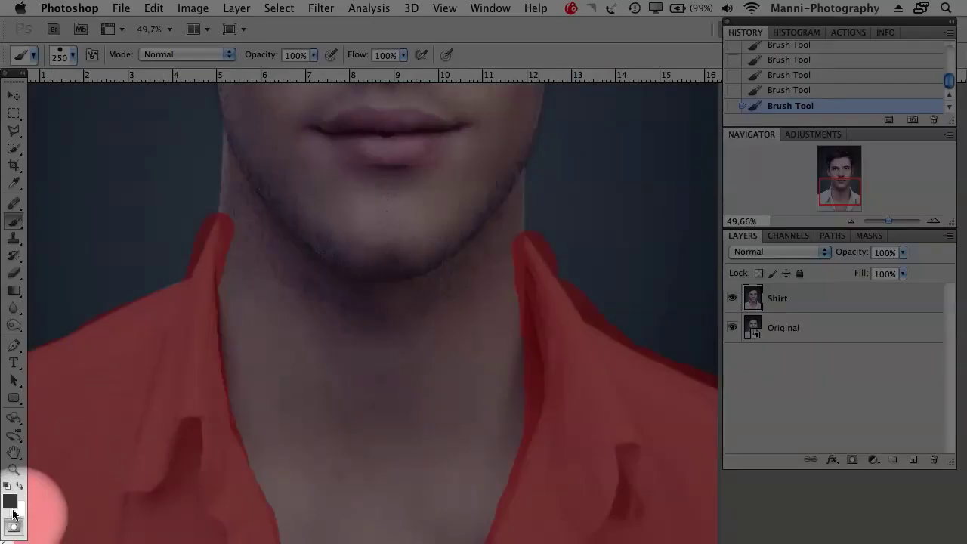
key("x")
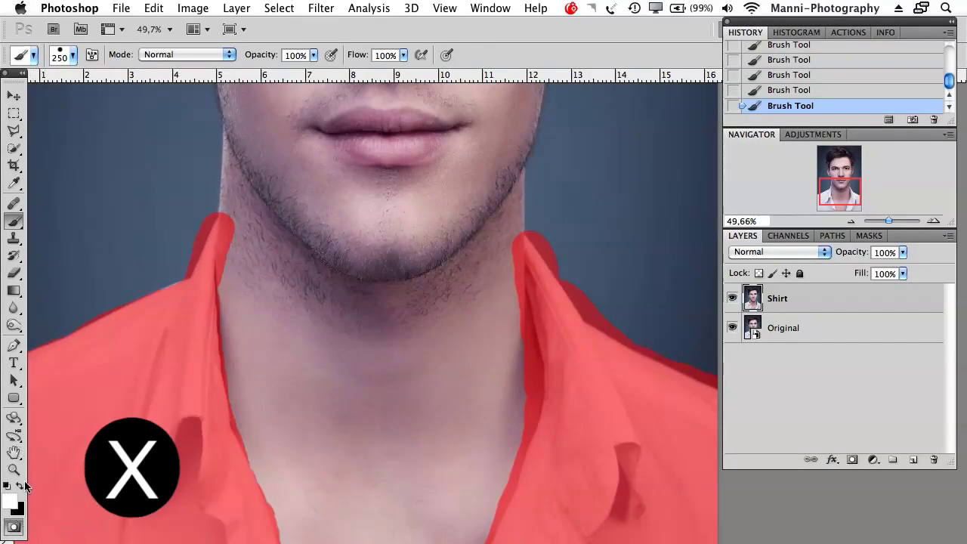
scroll(249, 280, "left", 3)
key("bracketleft")
key("bracketleft")
key("bracketleft")
key("bracketleft")
key("bracketleft")
key("bracketleft")
key("bracketleft")
key("bracketleft")
mouse_move(285, 224)
left_mouse_down()
mouse_move(277, 316)
mouse_move(279, 287)
mouse_move(297, 437)
left_mouse_up()
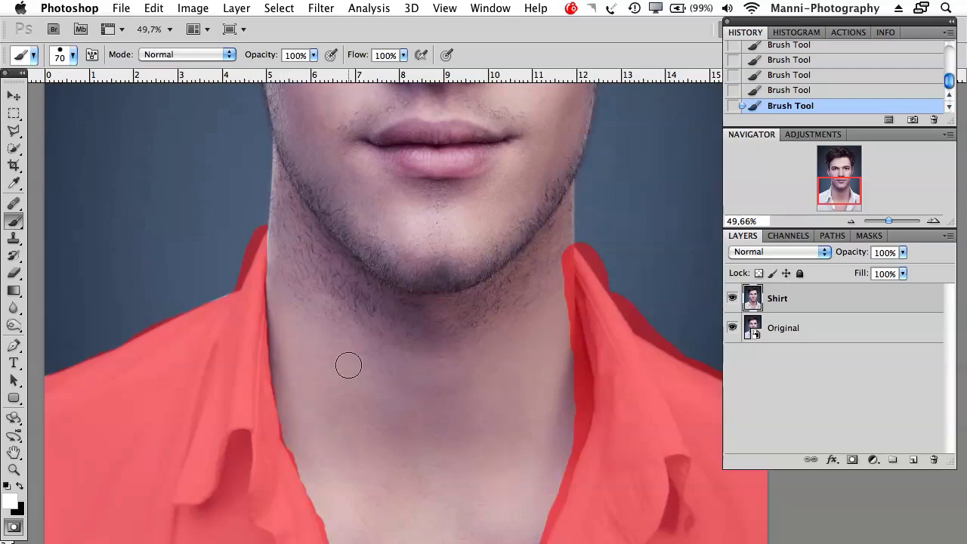
Step: Clean the lower left edge of the shirt opening, filling the unmasked gap at the image's bottom border with black
scroll(318, 145, "down", 10)
mouse_move(272, 223)
left_mouse_down()
mouse_move(329, 392)
mouse_move(330, 425)
mouse_move(307, 433)
mouse_move(328, 432)
left_mouse_up()
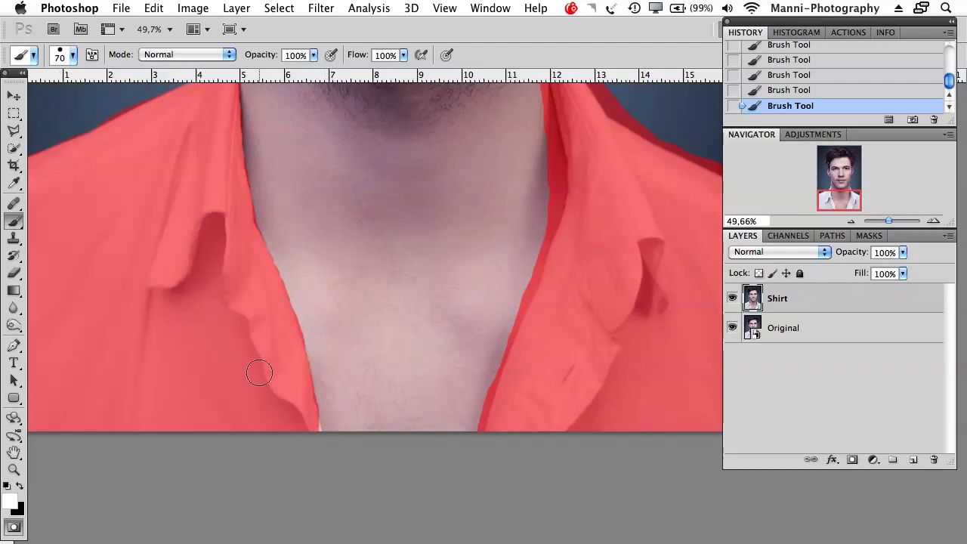
key("x")
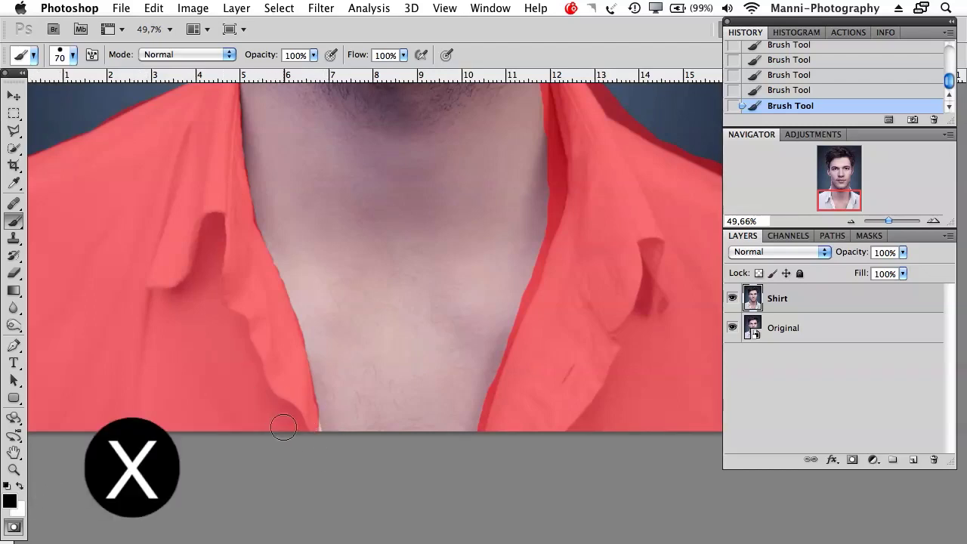
mouse_move(298, 435)
left_mouse_down()
mouse_move(309, 432)
mouse_move(302, 410)
mouse_move(313, 427)
mouse_move(306, 437)
left_mouse_up()
Step: Erase the mask spill along the lower right edge of the shirt opening with a 50 px white brush, repainting missed fabric in black
key("x")
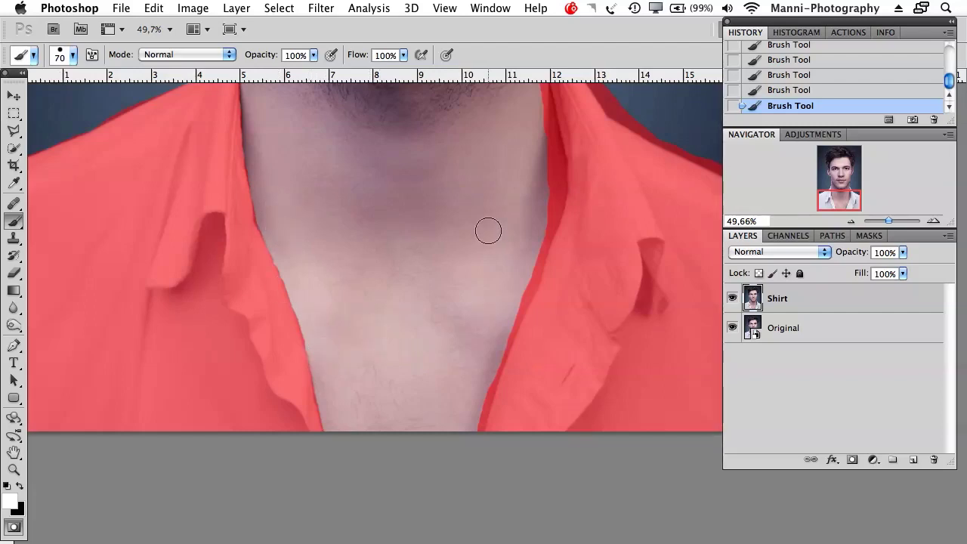
key("bracketleft")
key("bracketleft")
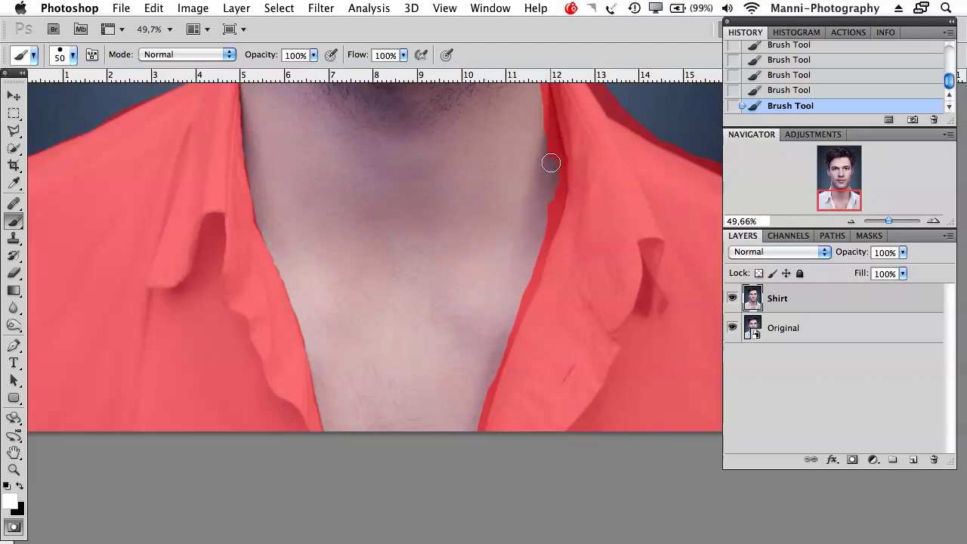
left_click_drag(555, 180, 470, 442)
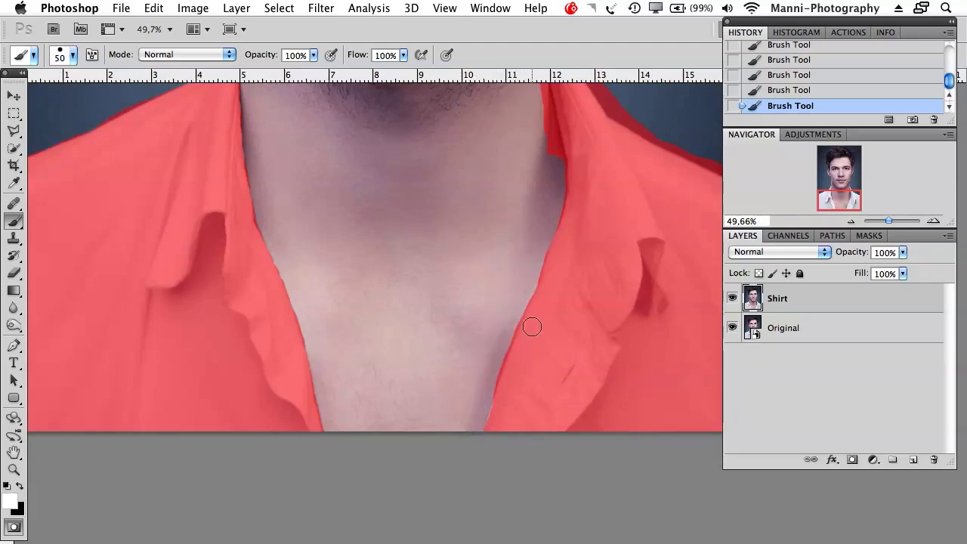
left_click_drag(518, 316, 486, 387)
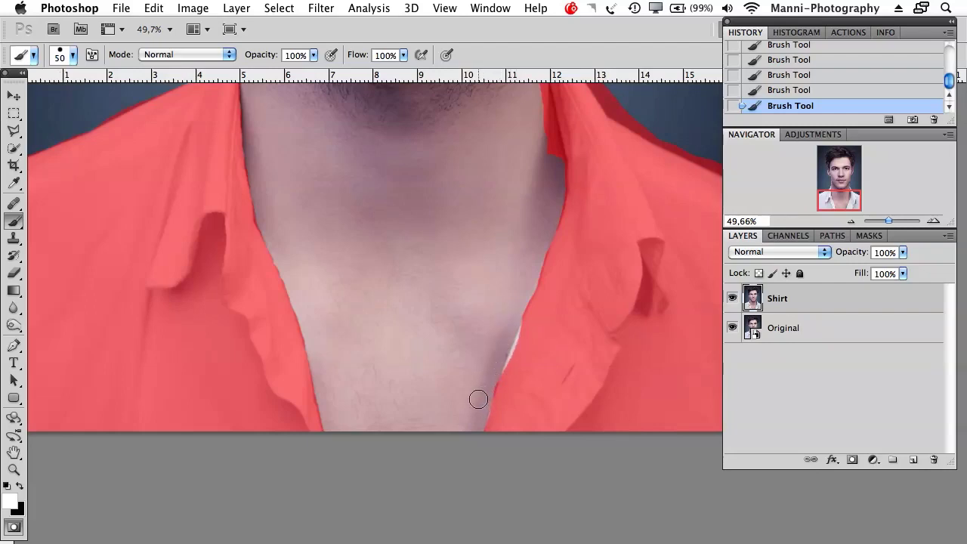
key("x")
left_click_drag(520, 354, 493, 433)
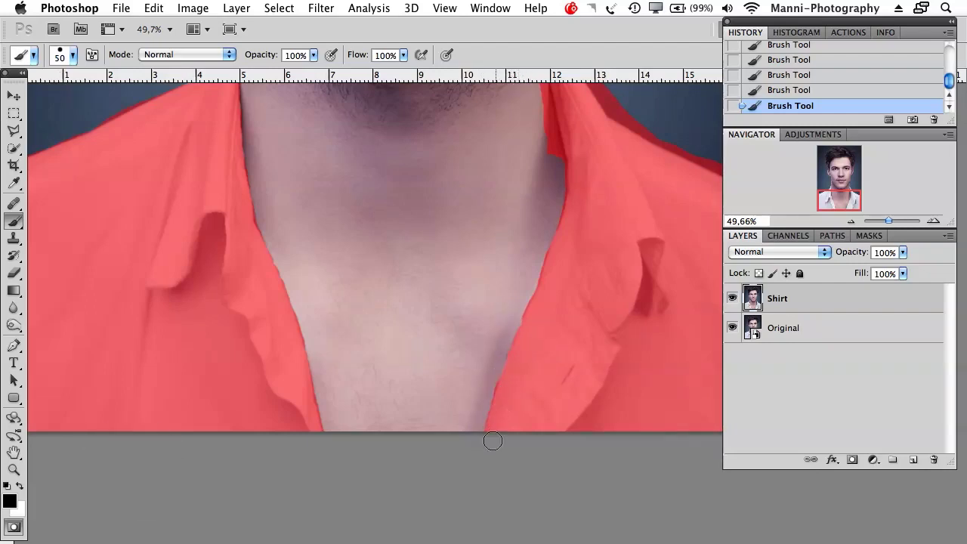
Step: Erase the mask spill and the stray stroke on the neck beside the right collar with a 45 px white brush
mouse_move(604, 176)
left_mouse_down()
mouse_move(544, 401)
mouse_move(517, 386)
left_mouse_up()
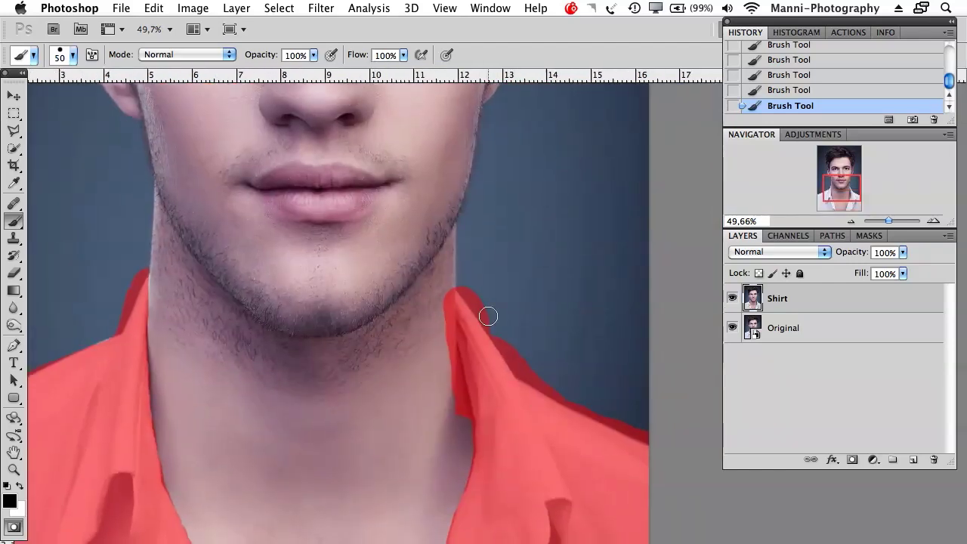
key("bracketleft")
left_click(427, 273)
left_click(431, 346, "shift")
mouse_move(439, 332)
left_mouse_down()
mouse_move(448, 282)
mouse_move(456, 394)
left_mouse_up()
key("x")
left_click(422, 269)
left_click(423, 353, "shift")
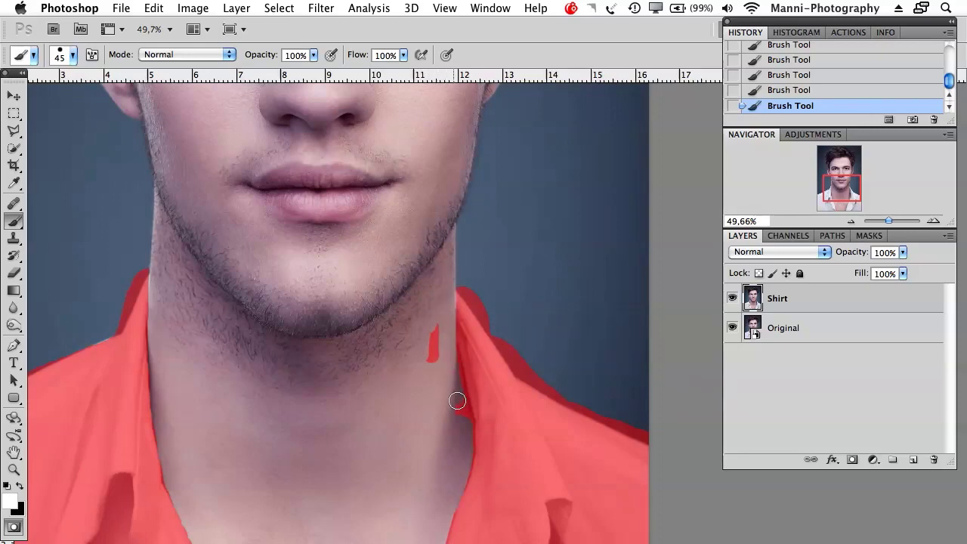
left_click_drag(425, 353, 435, 361)
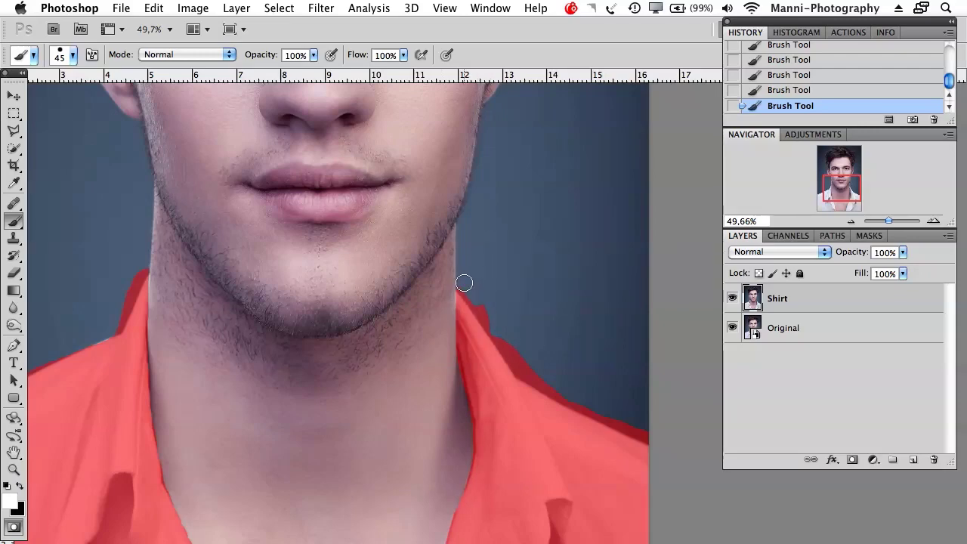
Step: Erase the mask spill over the background along the outer right collar and shoulder
left_click_drag(491, 328, 520, 370)
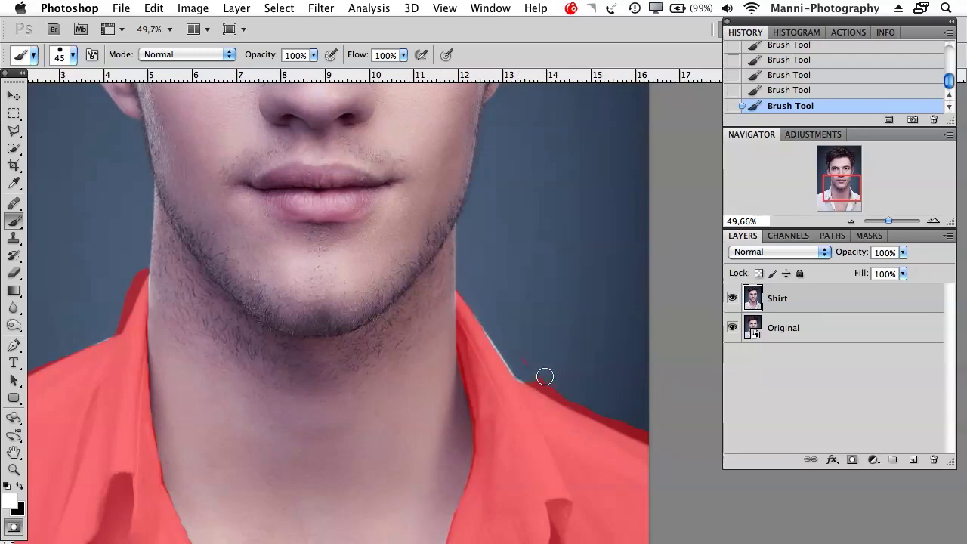
left_click_drag(592, 409, 640, 430)
left_click(529, 360)
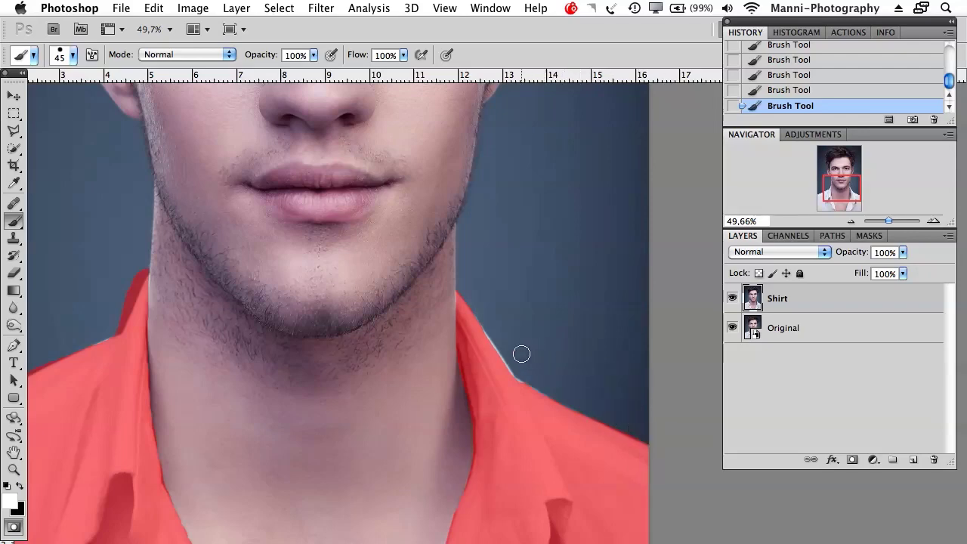
Step: Erase the mask spill over the background along the outer left collar and shoulder
left_click_drag(116, 325, 141, 278)
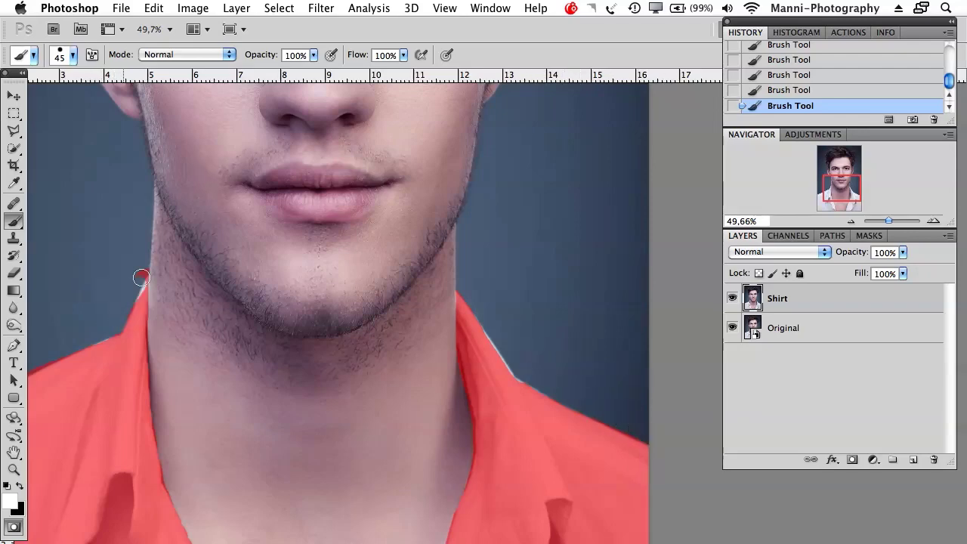
scroll(400, 194, "left", 8)
scroll(400, 194, "down", 3)
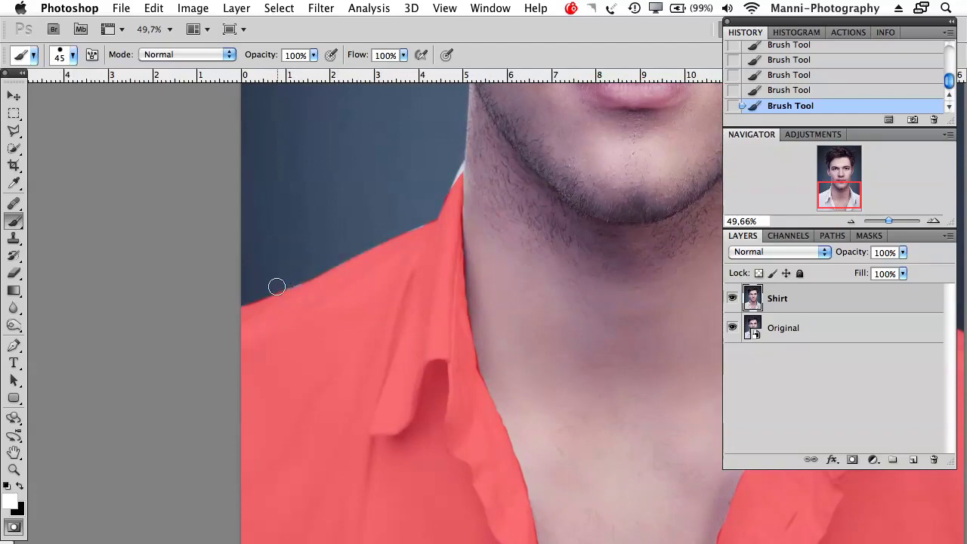
Step: Paint the missed upper tip of the left collar into the mask with an 8 px black brush
key("x")
scroll(356, 320, "up", 3)
scroll(356, 319, "right", 3)
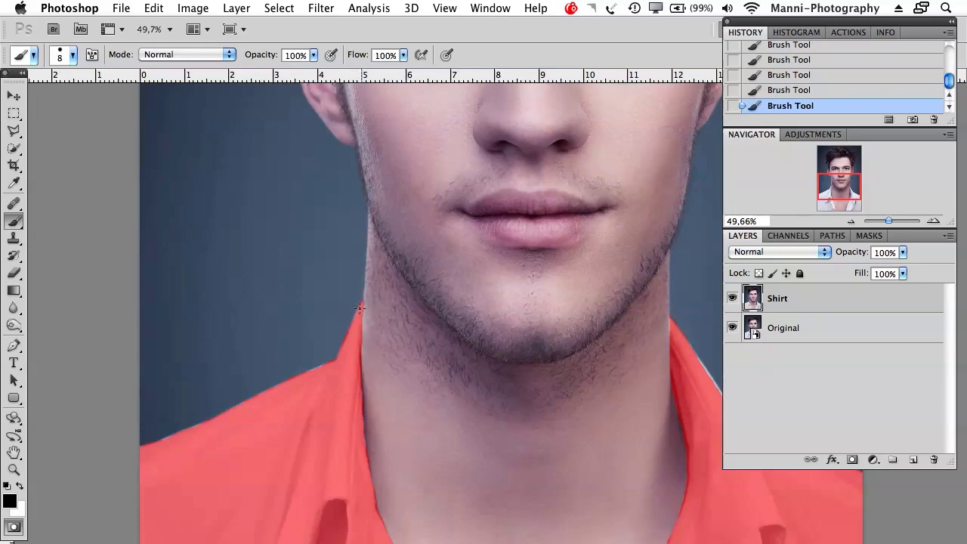
Step: Leave quick mask mode to turn the painted shirt mask into a selection
left_click_drag(889, 220, 885, 222)
left_click_drag(584, 355, 544, 358)
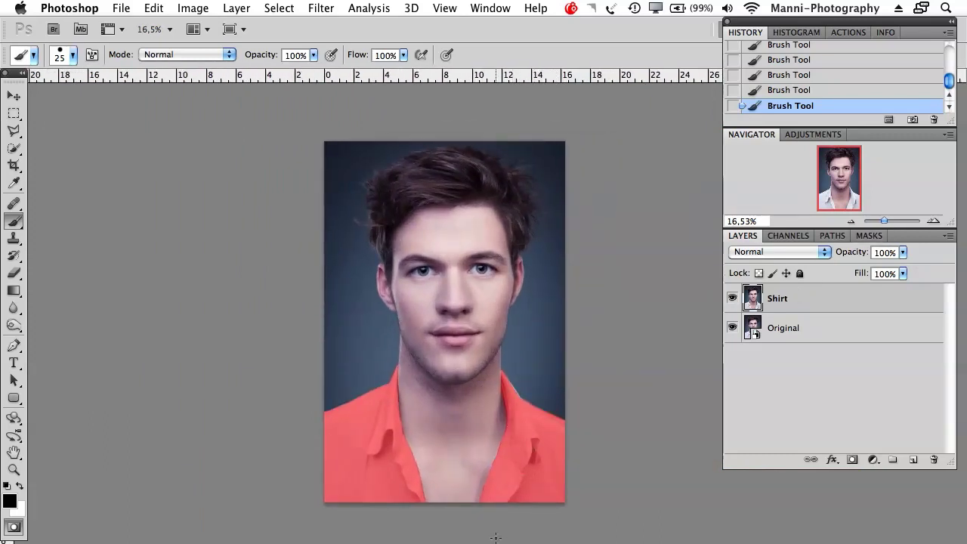
left_click(13, 531)
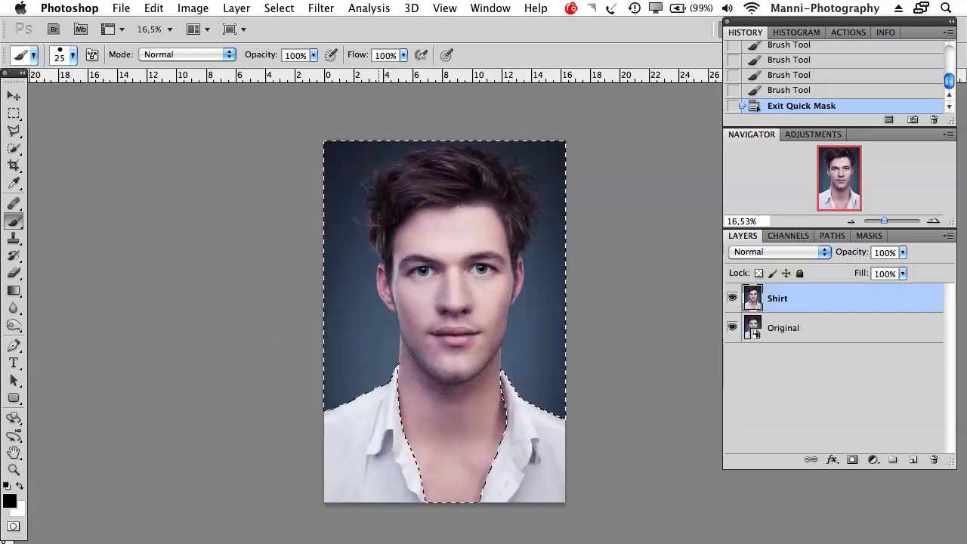
left_click_drag(494, 280, 425, 253)
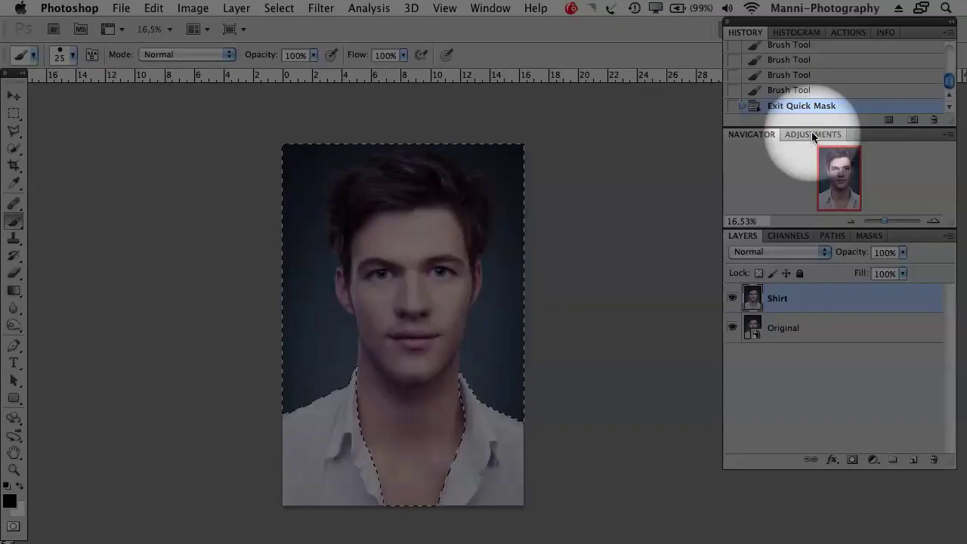
Step: Add a Levels adjustment layer from the selection and set its midtone input level to 1,68
left_click(808, 134)
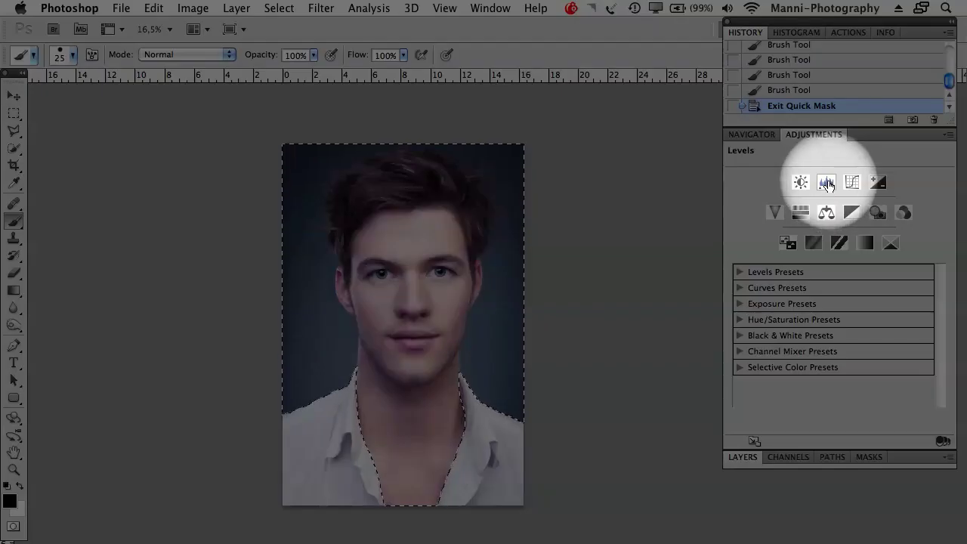
left_click(827, 184)
left_click_drag(852, 282, 815, 283)
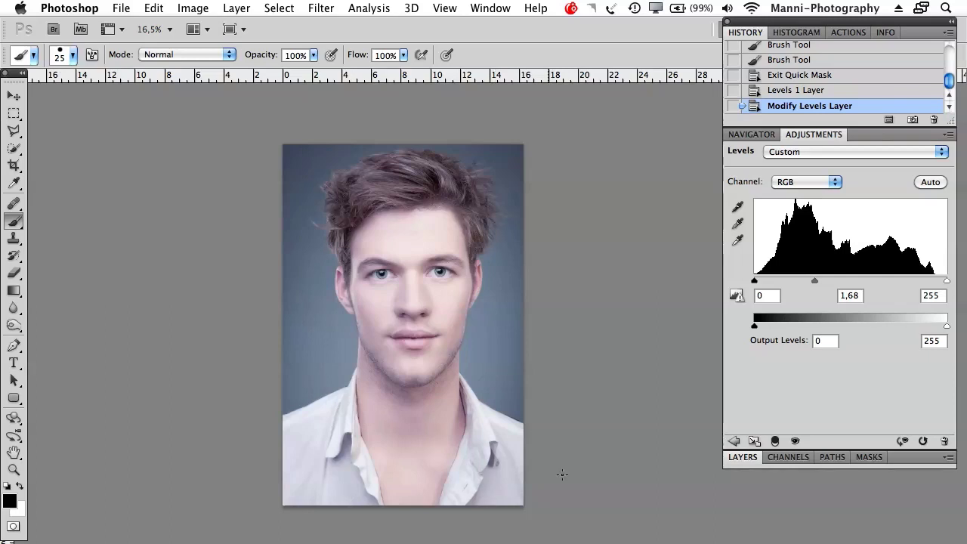
left_click(754, 136)
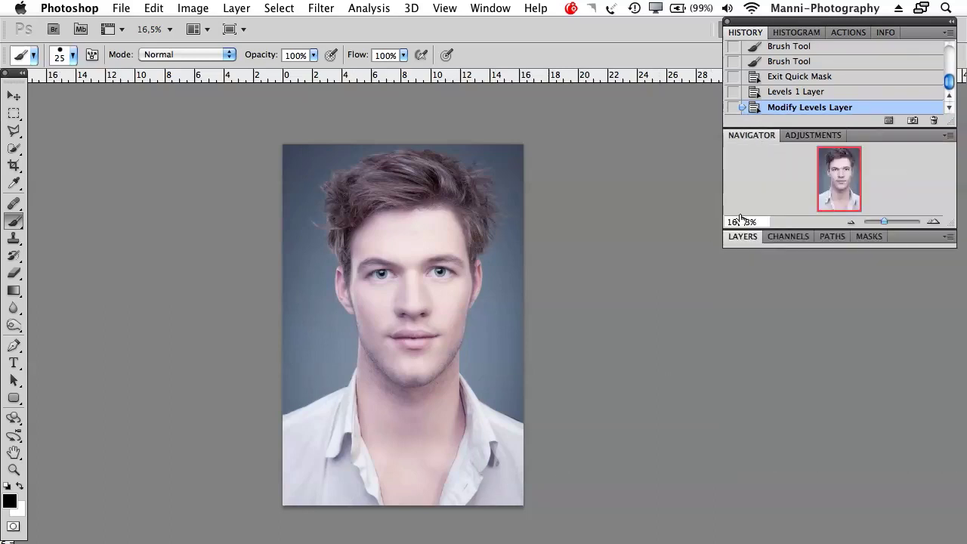
left_click(744, 236)
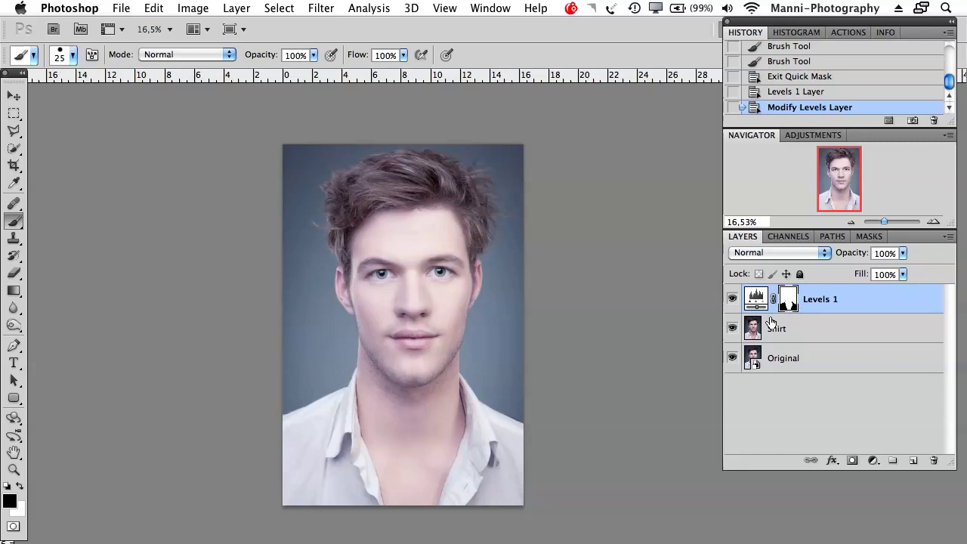
Step: Paint black on the Levels 1 mask over part of the face with a 175 px brush, restoring it in white
key("bracketright")
key("bracketright")
key("bracketright")
key("bracketright")
key("bracketright")
key("bracketright")
key("bracketright")
key("bracketright")
key("bracketright")
key("bracketright")
mouse_move(452, 325)
left_mouse_down()
mouse_move(485, 326)
mouse_move(446, 340)
mouse_move(472, 312)
mouse_move(486, 332)
mouse_move(460, 330)
mouse_move(482, 340)
left_mouse_up()
key("x")
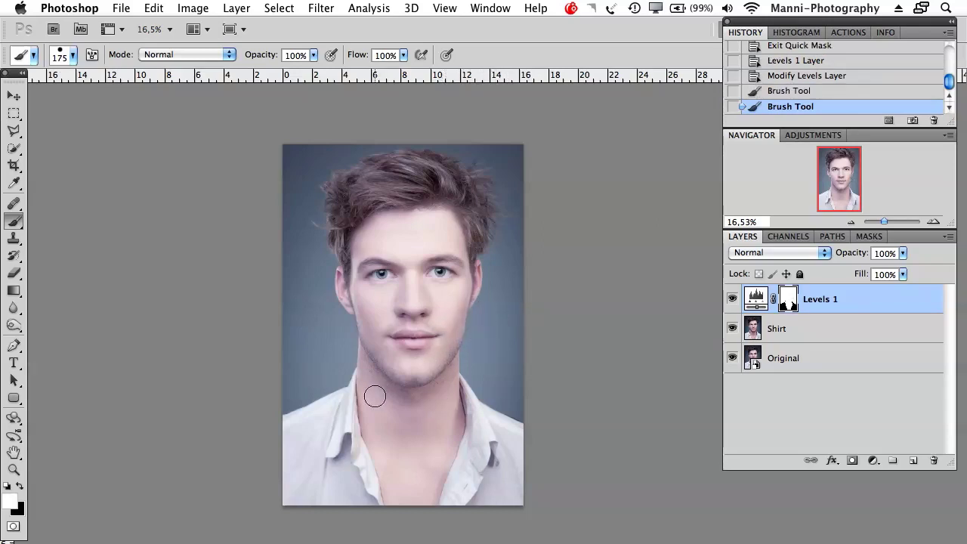
Step: Hide the levels adjustment on a patch of chest beside the right collar in black, and restore it with a 150 px white brush
left_click(495, 471)
key("x")
mouse_move(480, 447)
left_mouse_down()
mouse_move(467, 466)
mouse_move(501, 456)
mouse_move(480, 471)
mouse_move(439, 460)
left_mouse_up()
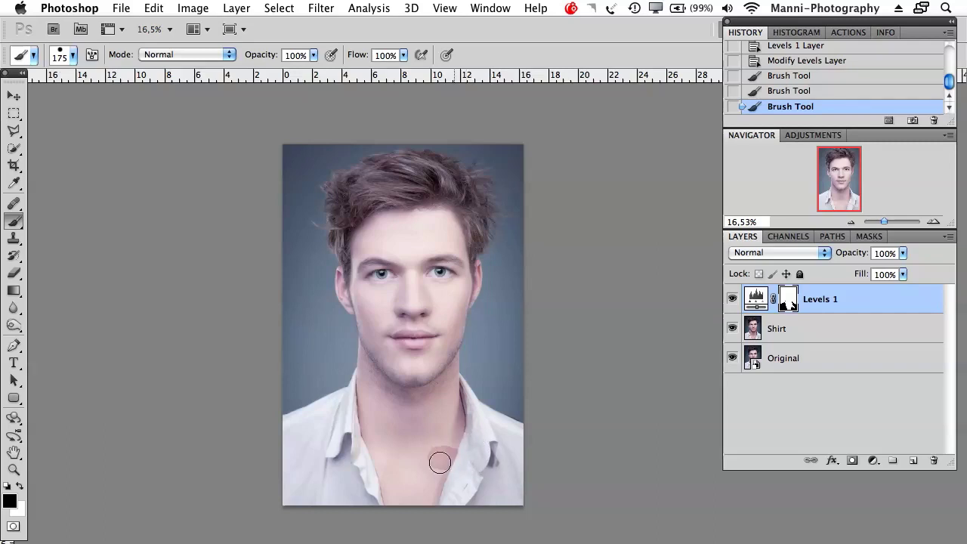
key("x")
key("bracketleft")
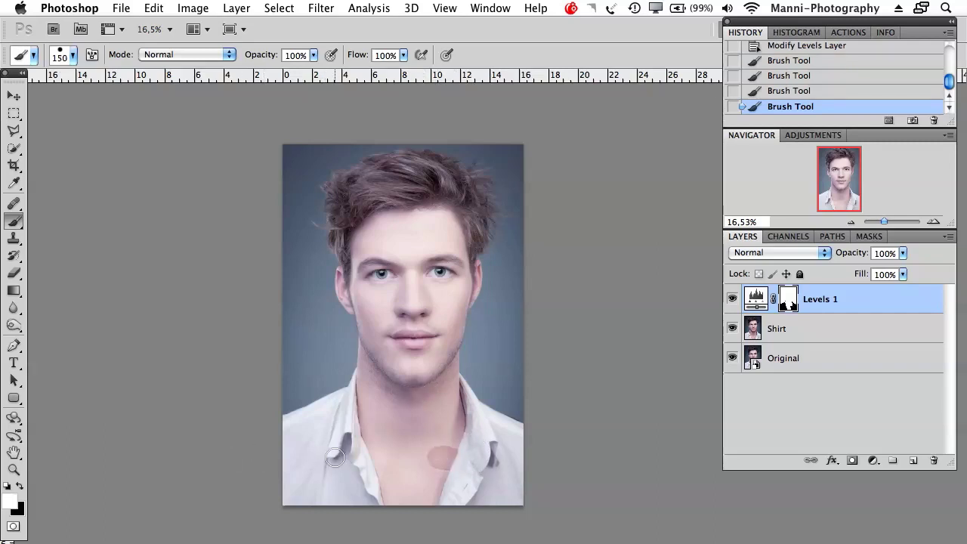
left_click_drag(429, 474, 456, 437)
key("bracketright")
key("bracketright")
key("bracketright")
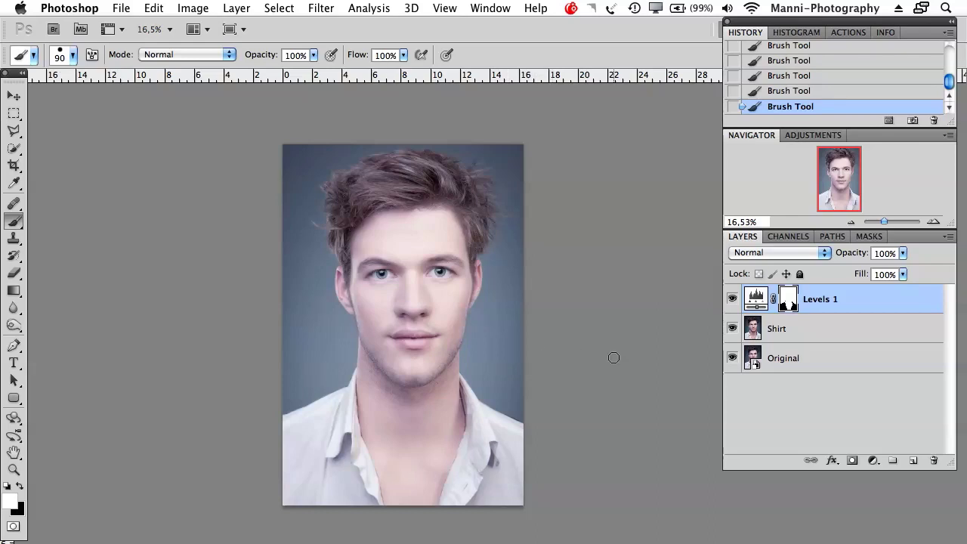
Step: Invert the Levels 1 layer mask so the adjustment lightens the shirt instead of the face and background
key("super+i")
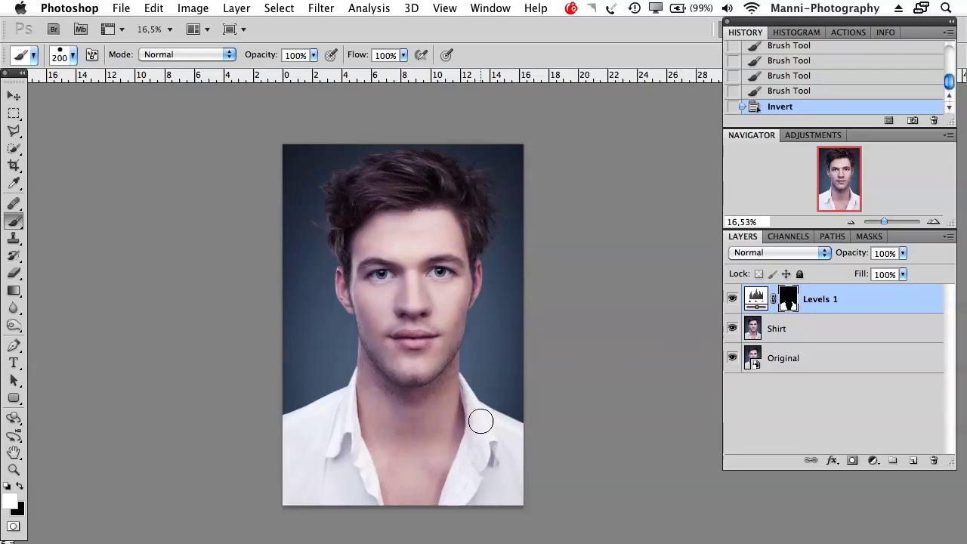
key("bracketright")
key("bracketleft")
key("bracketleft")
Step: Delete the Levels 1 adjustment layer
key("q")
key("q")
key("x")
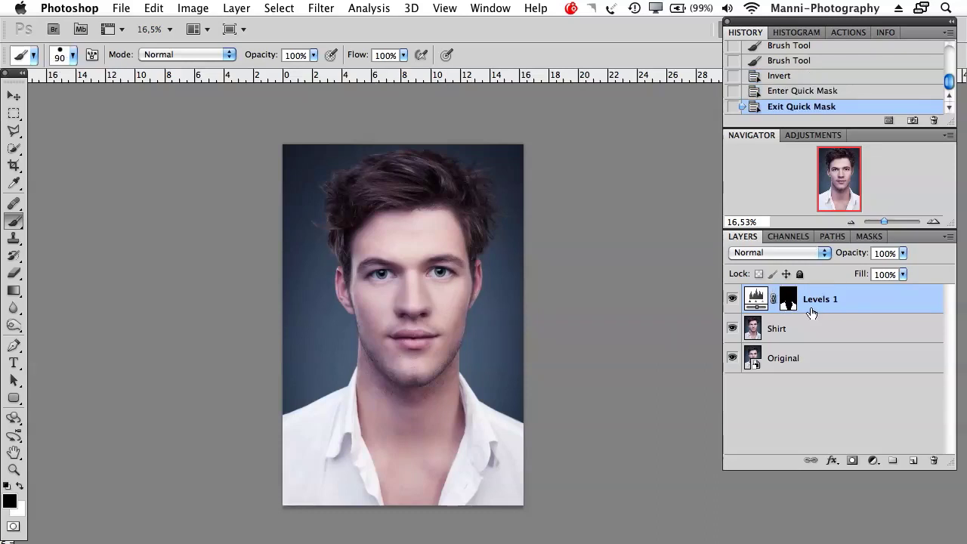
key("BackSpace")
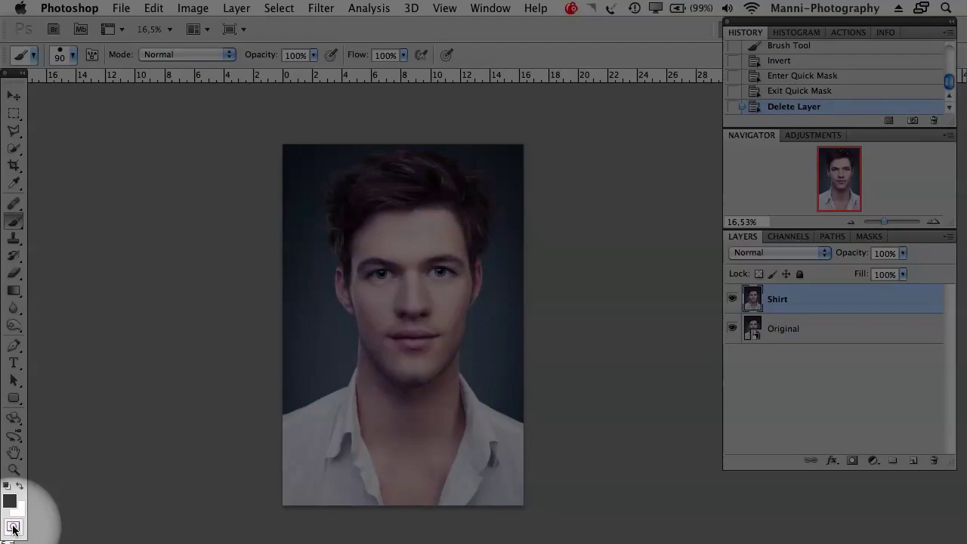
Step: Enter quick mask mode and set its color to indicate Selected Areas in the Quick Mask Options
double_click(13, 526)
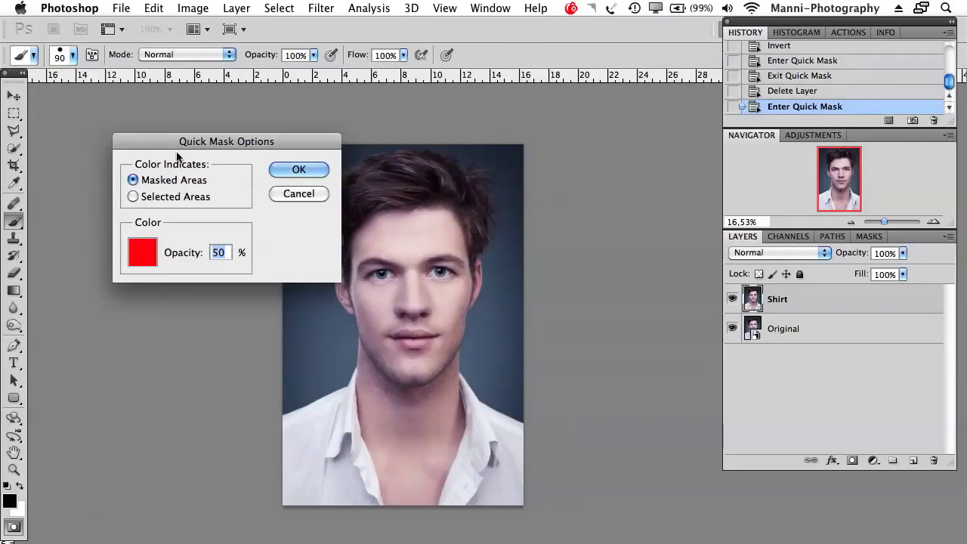
left_click_drag(182, 143, 170, 138)
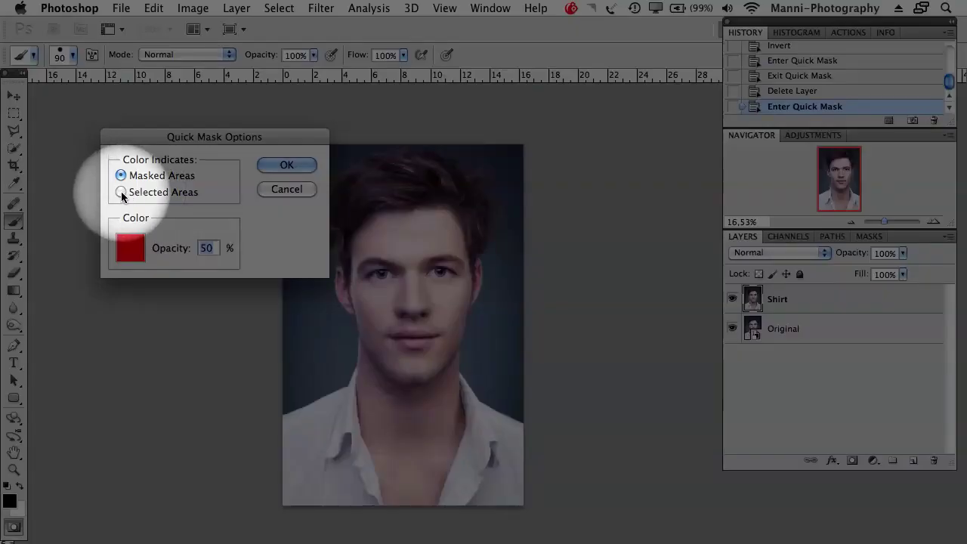
left_click(121, 192)
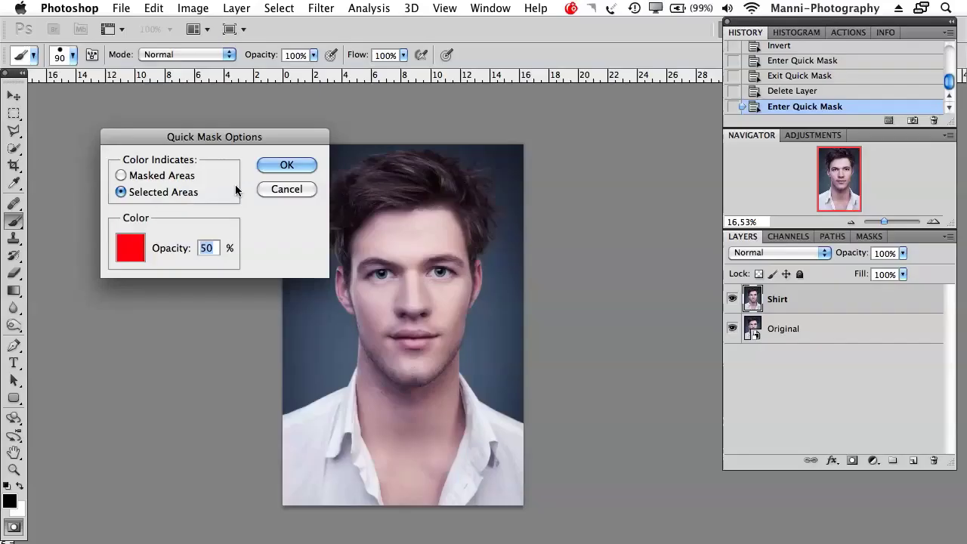
left_click(284, 165)
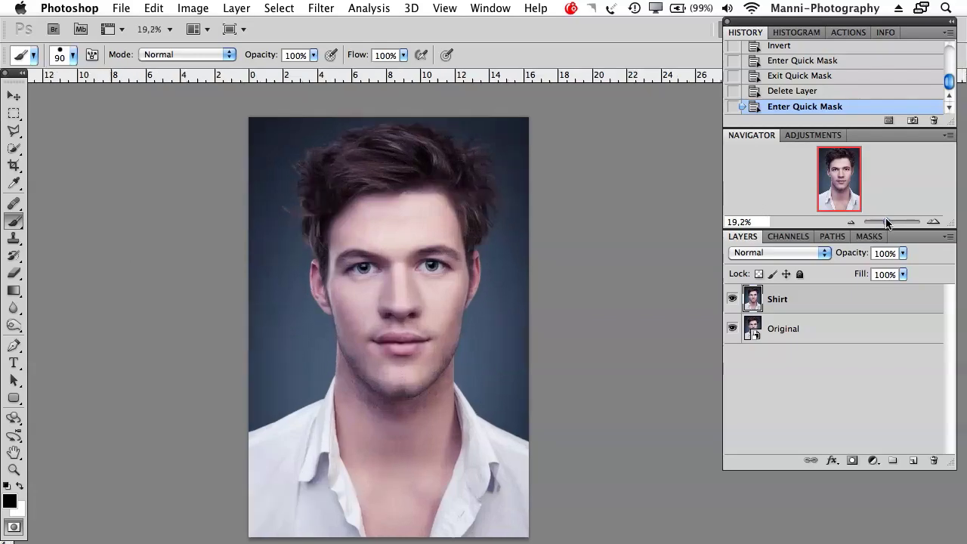
Step: Paint the quick mask over the left eye at 100% zoom with a 40 px black brush
left_click(498, 254, "ctrl")
mouse_move(499, 254)
left_mouse_down()
mouse_move(557, 395)
mouse_move(287, 330)
mouse_move(421, 356)
mouse_move(387, 349)
left_mouse_up()
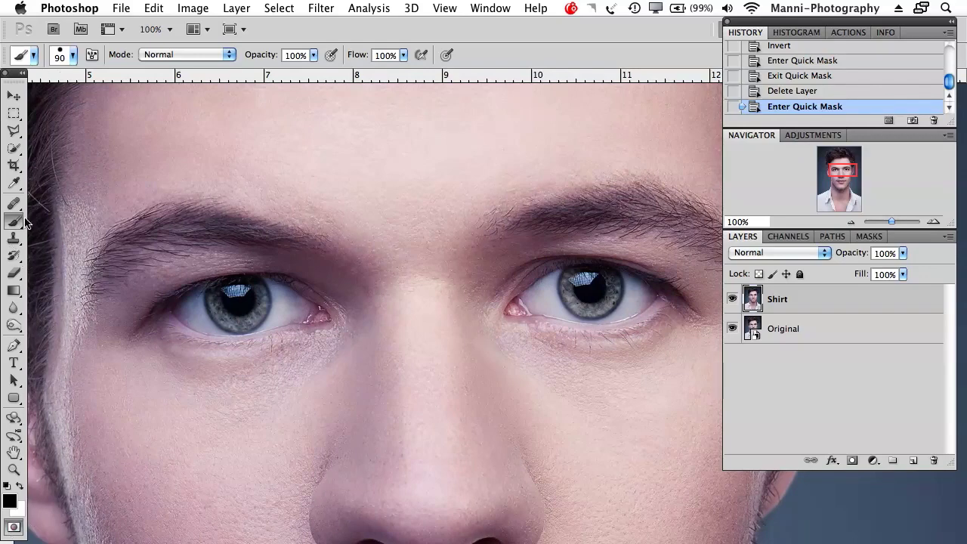
key("bracketleft")
key("bracketleft")
key("bracketleft")
key("bracketleft")
key("bracketleft")
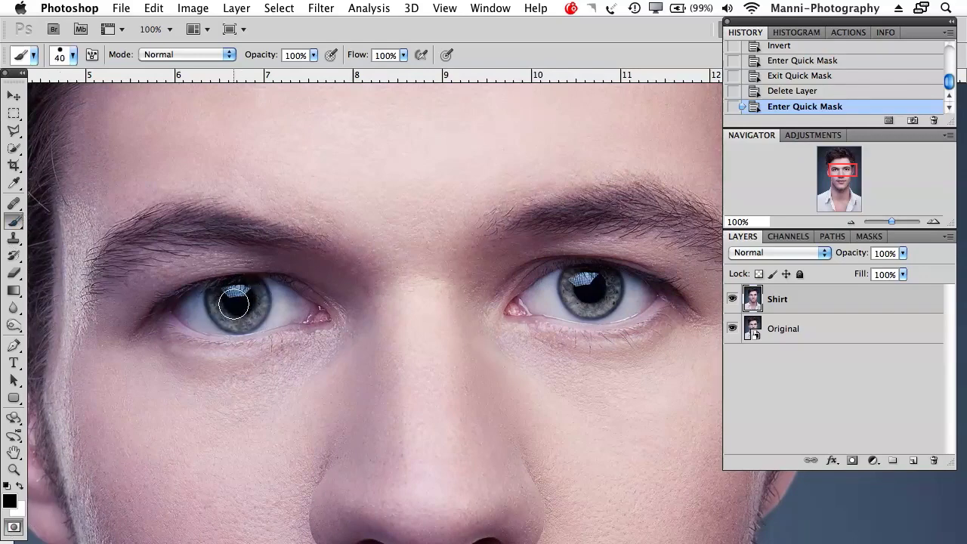
key("x")
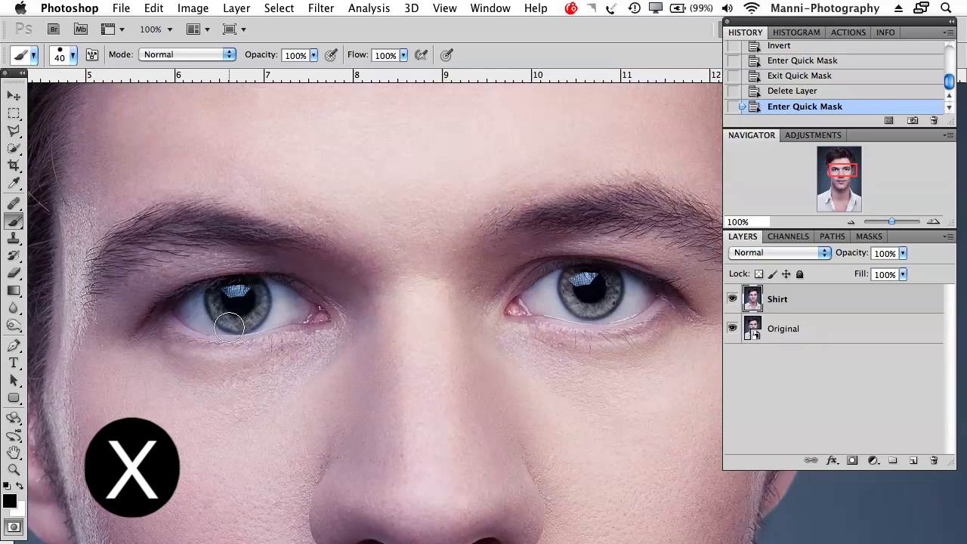
mouse_move(261, 284)
left_mouse_down()
mouse_move(185, 304)
mouse_move(216, 321)
mouse_move(306, 310)
mouse_move(283, 299)
mouse_move(268, 319)
mouse_move(220, 325)
left_mouse_up()
Step: Paint the quick mask over the right eye with a smaller black brush
key("bracketleft")
key("bracketleft")
mouse_move(519, 303)
left_mouse_down()
mouse_move(586, 271)
mouse_move(628, 281)
mouse_move(648, 308)
mouse_move(596, 322)
mouse_move(547, 318)
mouse_move(557, 297)
mouse_move(633, 295)
left_mouse_up()
key("bracketleft")
key("bracketleft")
key("bracketleft")
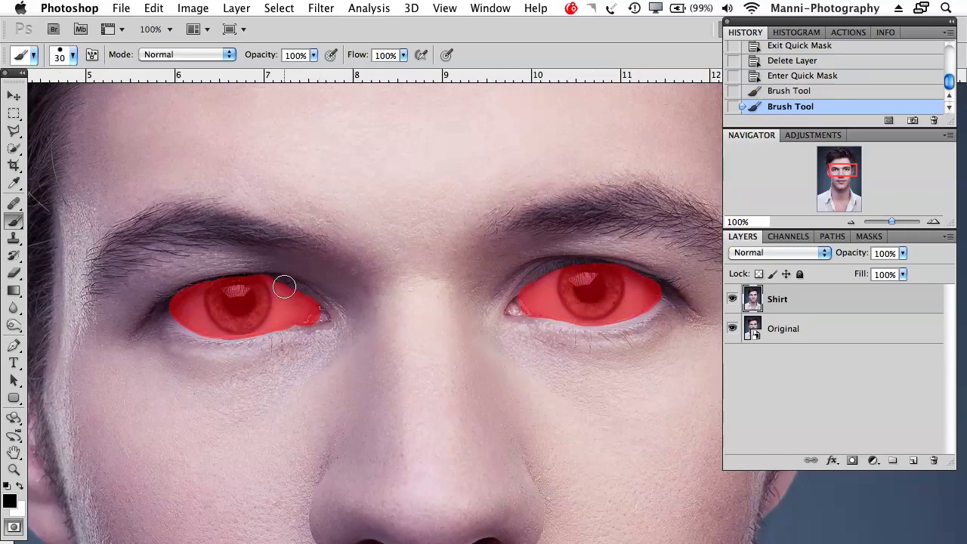
Step: Erase the mask spill along the left eye's upper lid with a 15 px white brush, and convert the mask into a selection
key("x")
mouse_move(273, 286)
left_mouse_down()
mouse_move(290, 287)
mouse_move(292, 299)
left_mouse_up()
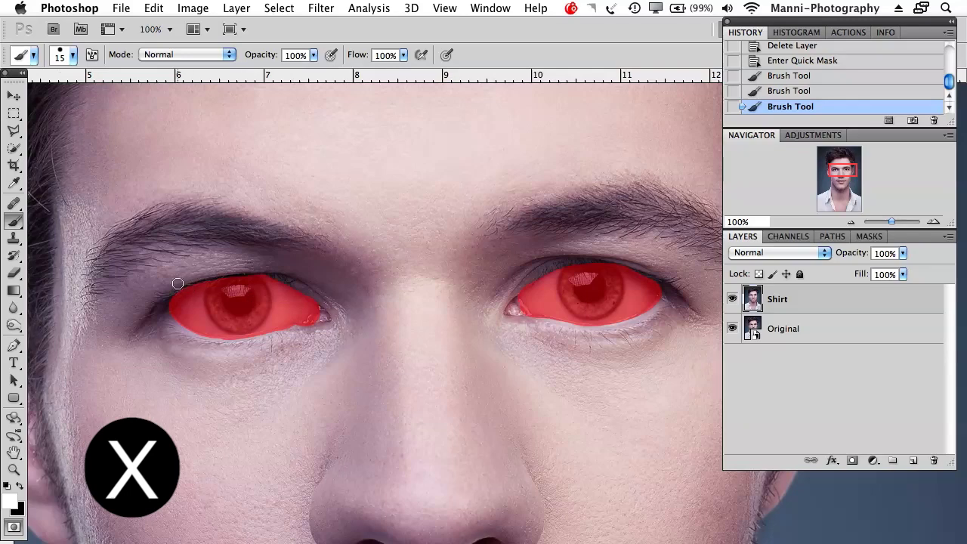
left_click(304, 270)
key("bracketright")
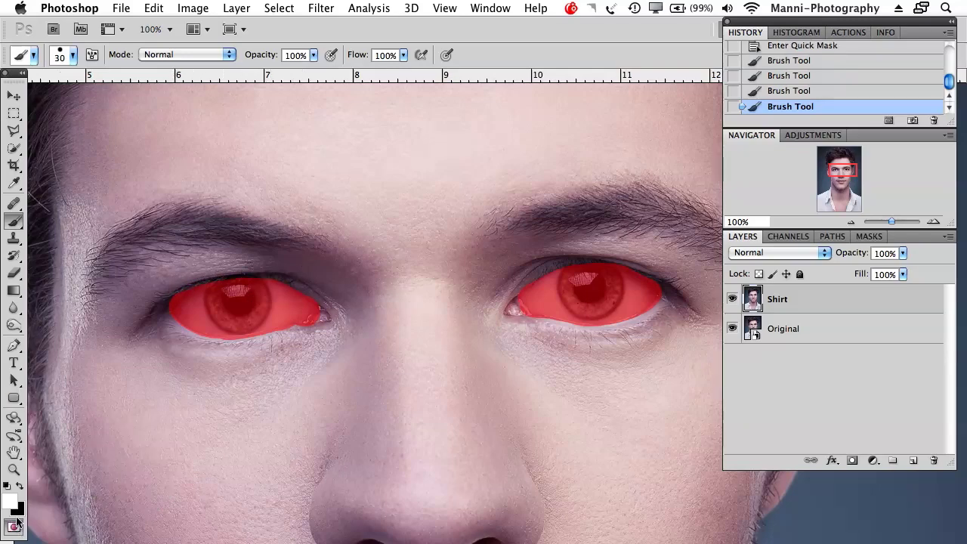
left_click(13, 529)
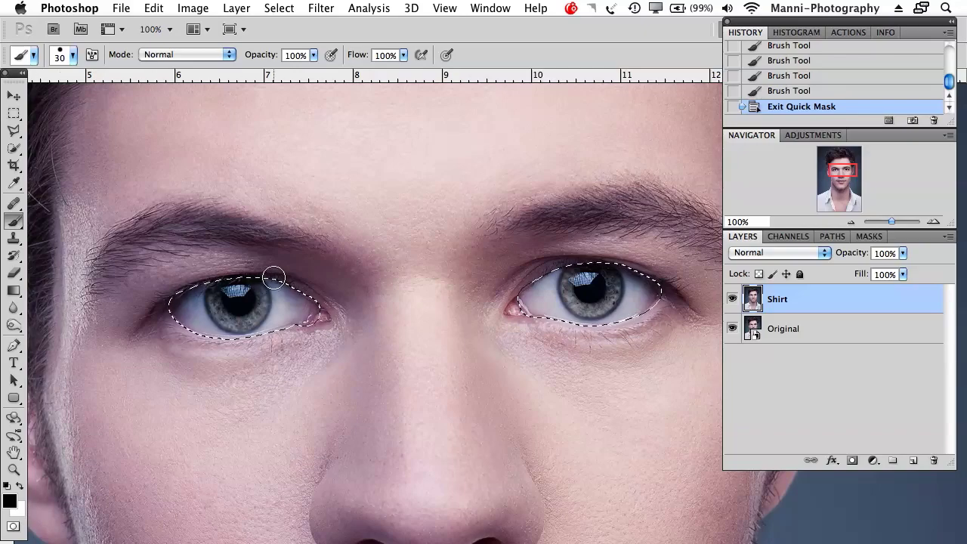
Step: Add a Levels adjustment layer for the selected eyes and lighten their midtones
left_click_drag(893, 221, 888, 222)
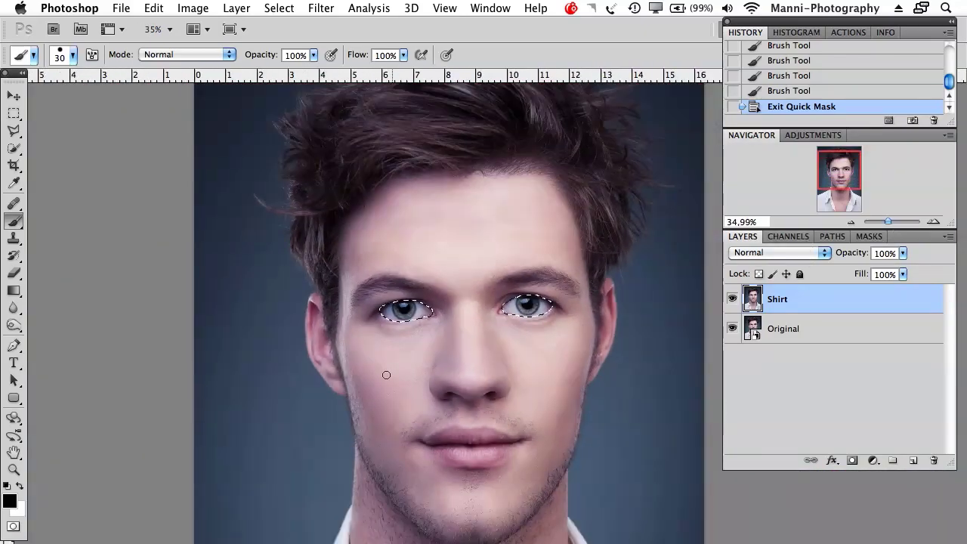
left_click(806, 136)
left_click(826, 183)
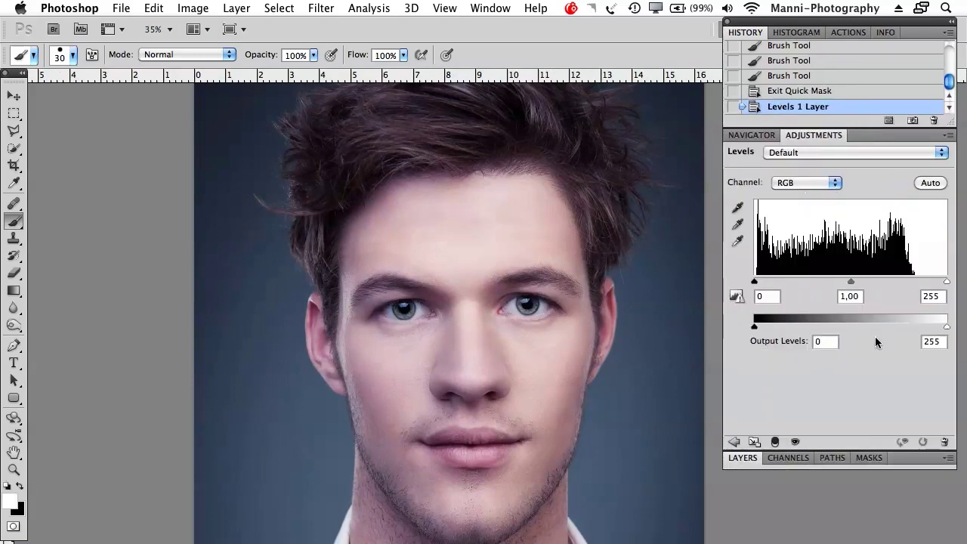
left_click_drag(852, 283, 819, 284)
left_click(765, 136)
left_click(744, 237)
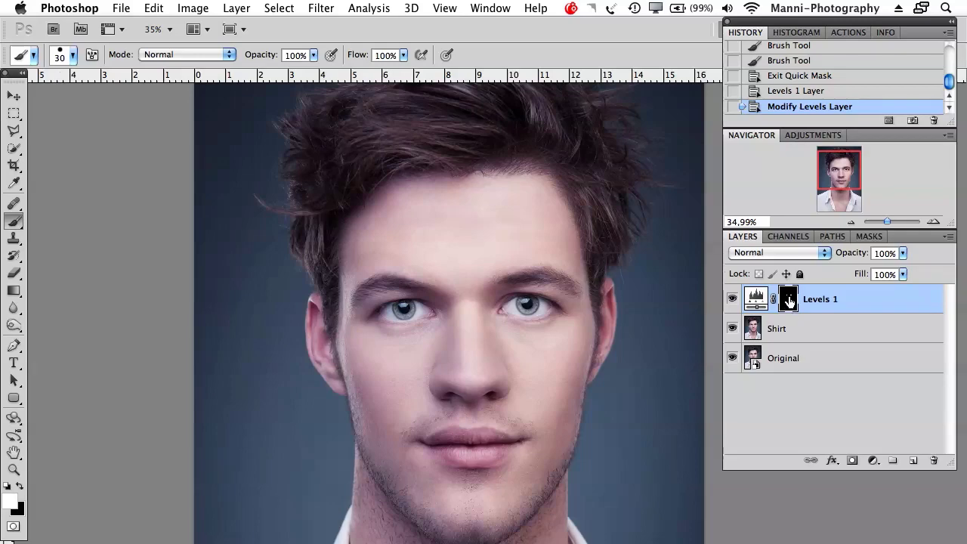
Step: Paint white on the Levels 1 mask over the left cheek and nose bridge with an 80 px brush, and cover it again in black
key("x")
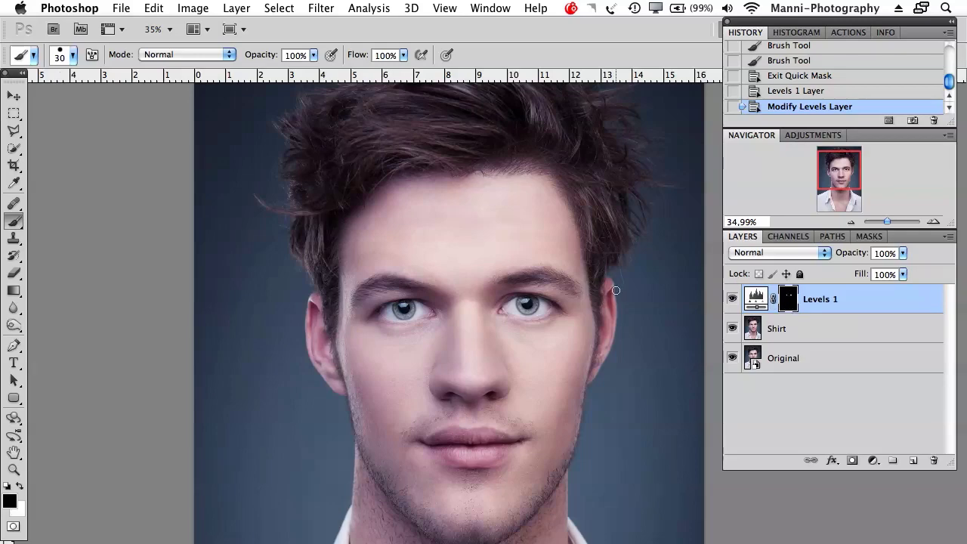
key("bracketright")
key("bracketright")
key("bracketright")
key("bracketright")
key("bracketright")
left_click(448, 314)
key("x")
mouse_move(440, 312)
left_mouse_down()
mouse_move(442, 325)
mouse_move(458, 296)
mouse_move(412, 387)
mouse_move(382, 375)
mouse_move(424, 336)
mouse_move(378, 327)
mouse_move(426, 327)
left_mouse_up()
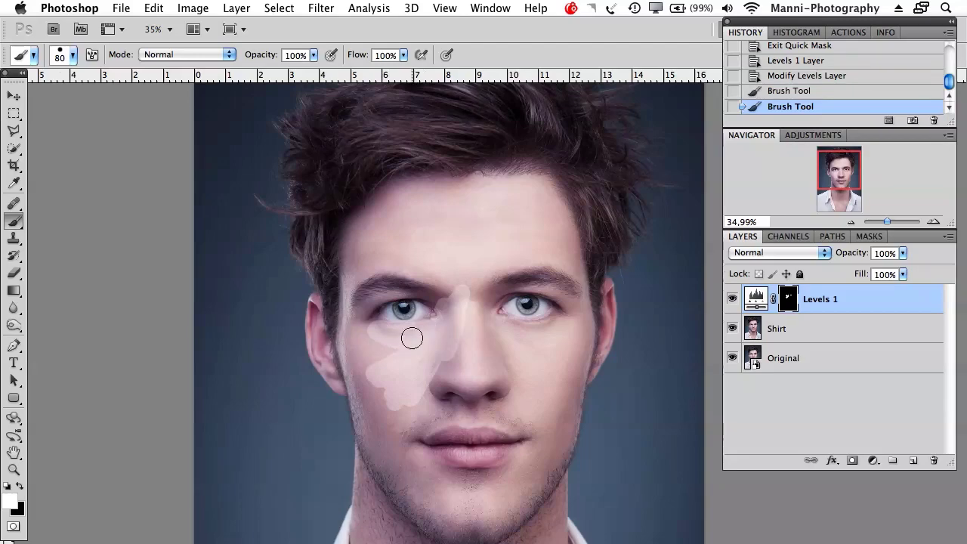
key("x")
mouse_move(394, 357)
left_mouse_down()
mouse_move(376, 327)
mouse_move(434, 324)
mouse_move(446, 301)
mouse_move(463, 309)
mouse_move(415, 393)
mouse_move(390, 396)
mouse_move(415, 352)
mouse_move(452, 319)
left_mouse_up()
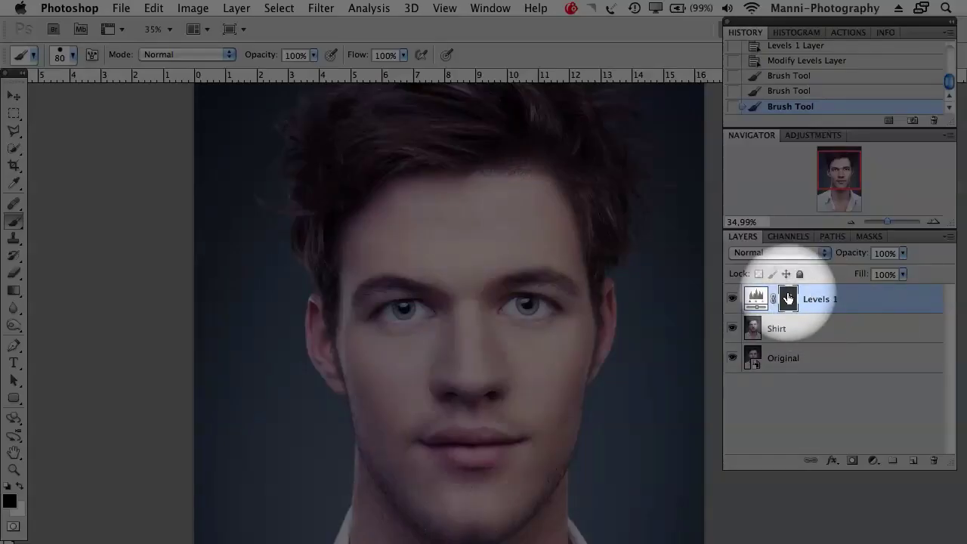